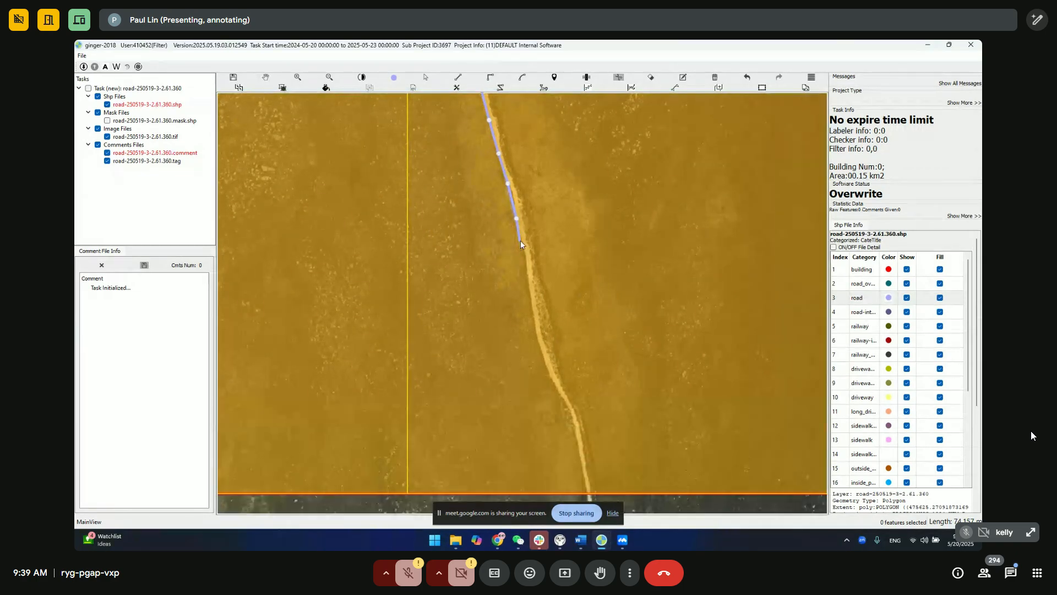
Trace the road polygon's left edge along the dirt track down to just past the tile's lower border.
drag(496, 189, 482, 124)
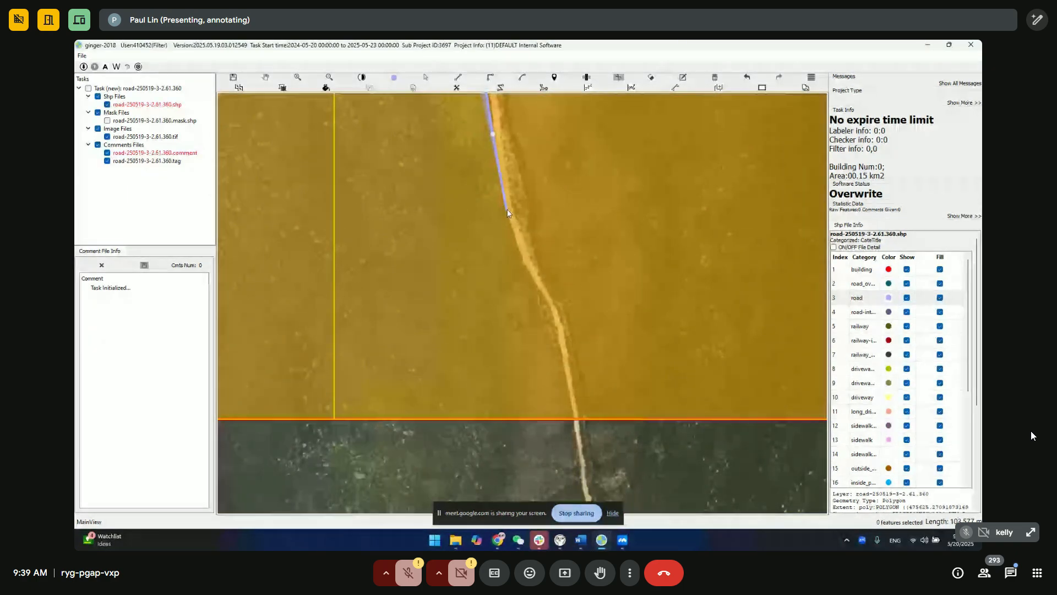
click(534, 282)
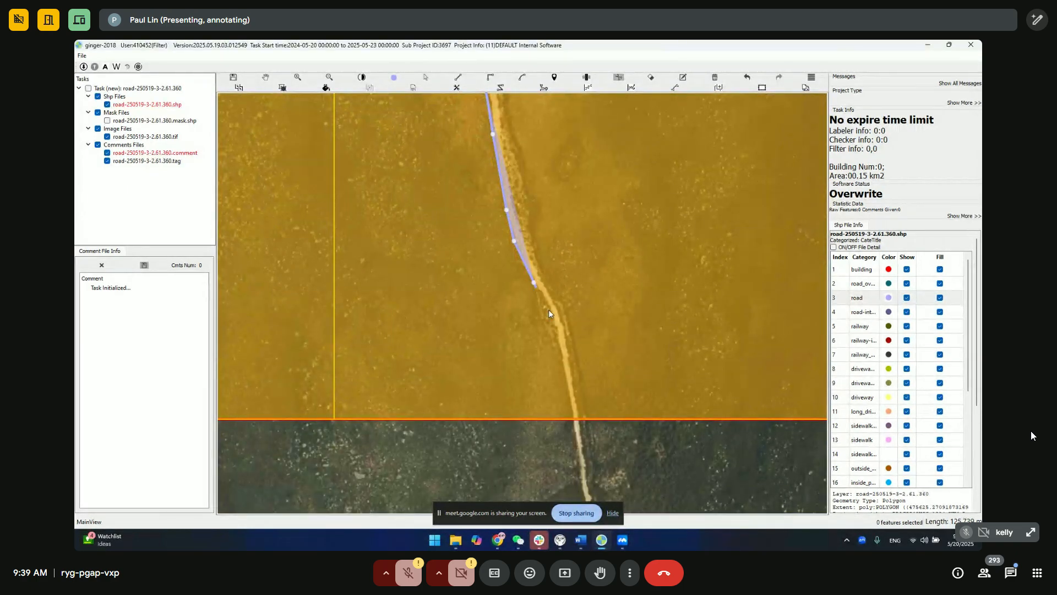
click(554, 318)
click(561, 353)
click(574, 433)
Trace the road polygon's right edge back up from the tile border past the bend in the track.
click(578, 426)
click(569, 371)
click(567, 332)
click(559, 313)
click(530, 254)
click(524, 239)
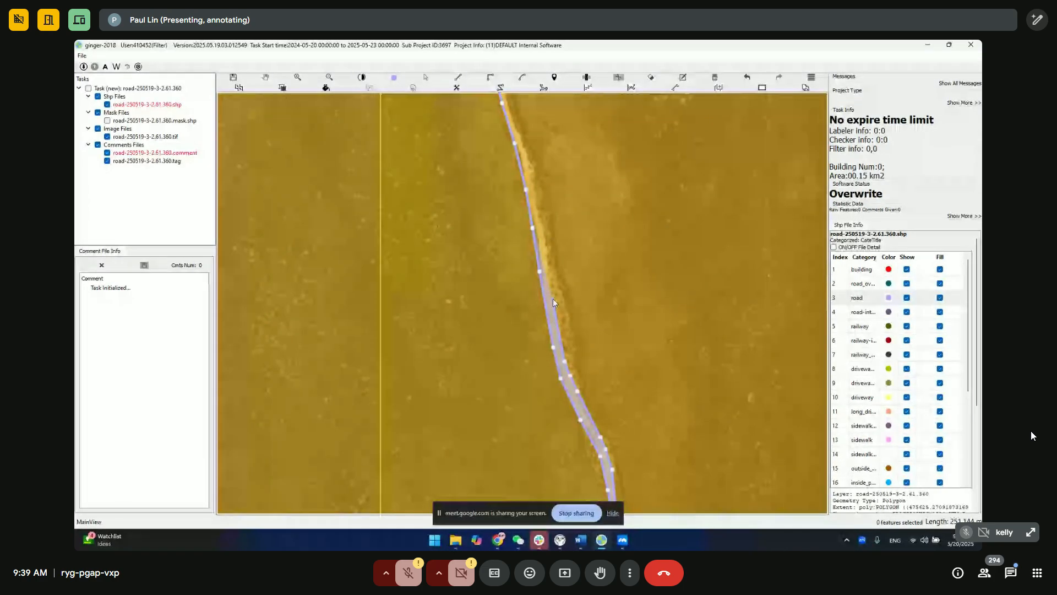
Continue the right edge up to the existing road section and close the road polygon there.
click(541, 215)
drag(530, 161, 542, 231)
click(542, 230)
drag(520, 171, 542, 281)
click(539, 261)
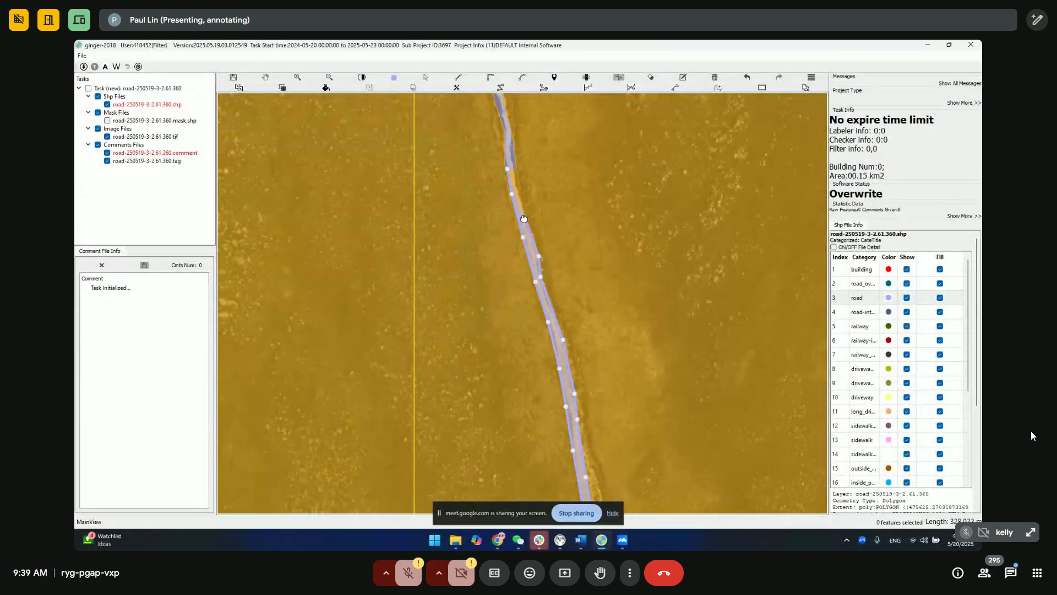
drag(524, 201, 532, 235)
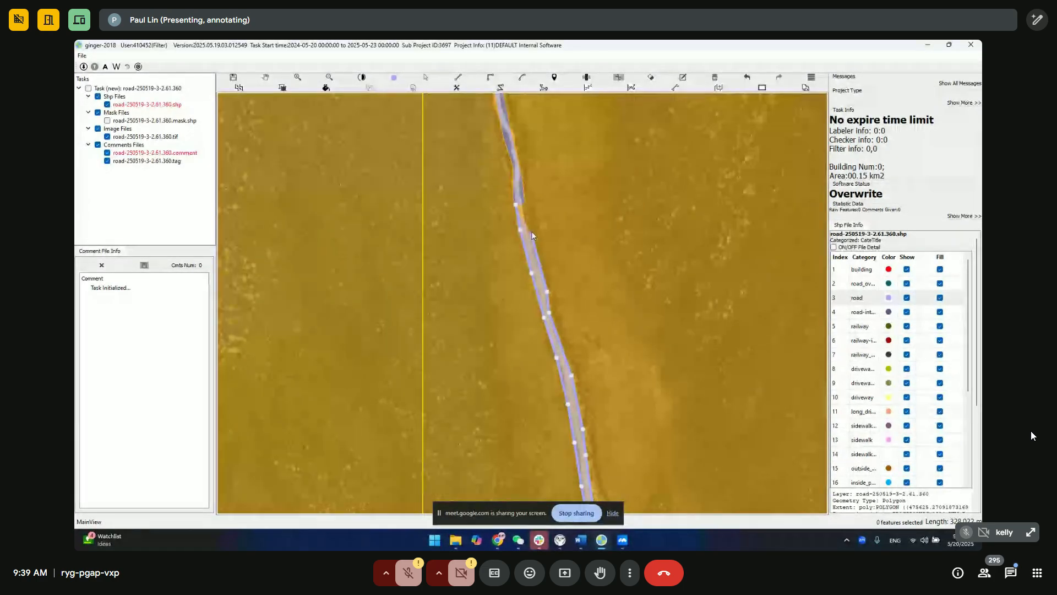
click(523, 203)
Select the new and the existing road sections at their junction and merge them.
scroll(523, 203, up, 3)
key(s)
drag(524, 197, 521, 238)
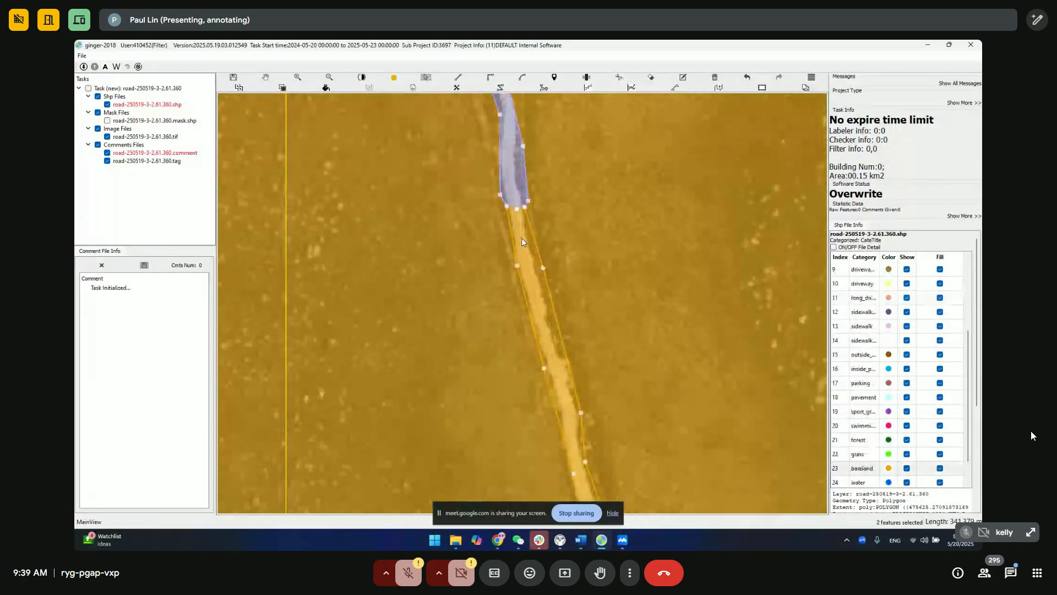
key(m)
Compare the road, water and bareland polygons across the whole tile with the bare satellite imagery.
scroll(534, 263, down, 4)
scroll(534, 264, down, 3)
scroll(594, 269, down, 2)
key(h)
drag(631, 268, 609, 298)
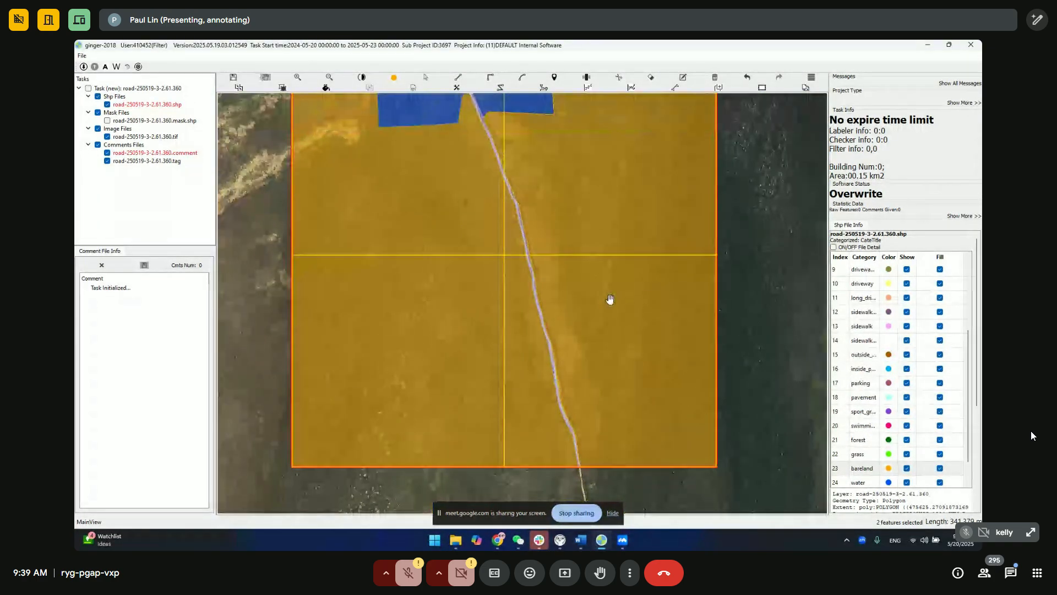
key(space)
key(space)
drag(559, 215, 607, 343)
key(space)
key(space)
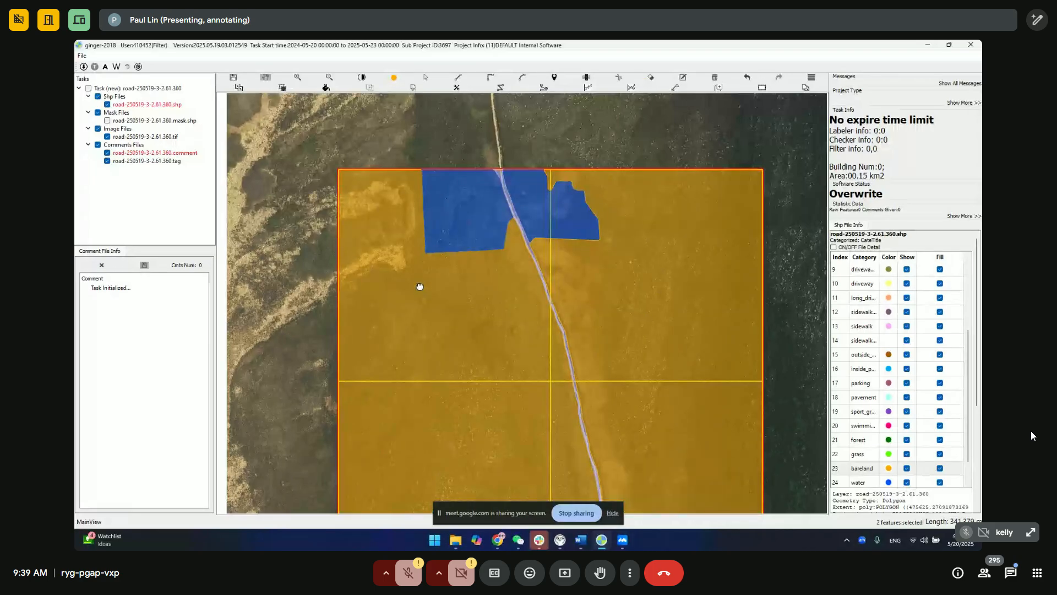
drag(420, 292, 423, 221)
key(space)
key(space)
key(space)
scroll(402, 174, up, 3)
scroll(432, 216, down, 3)
key(space)
Merge the water polygons on both sides of the road into the surrounding bareland and reclassify the tile's land areas as grass.
drag(477, 222, 467, 179)
key(m)
drag(647, 249, 567, 190)
key(m)
key(ctrl+a)
click(863, 440)
Check the grass areas against the imagery, especially the pale patches along the tile's upper-left border.
key(space)
drag(383, 187, 510, 243)
scroll(551, 243, up, 3)
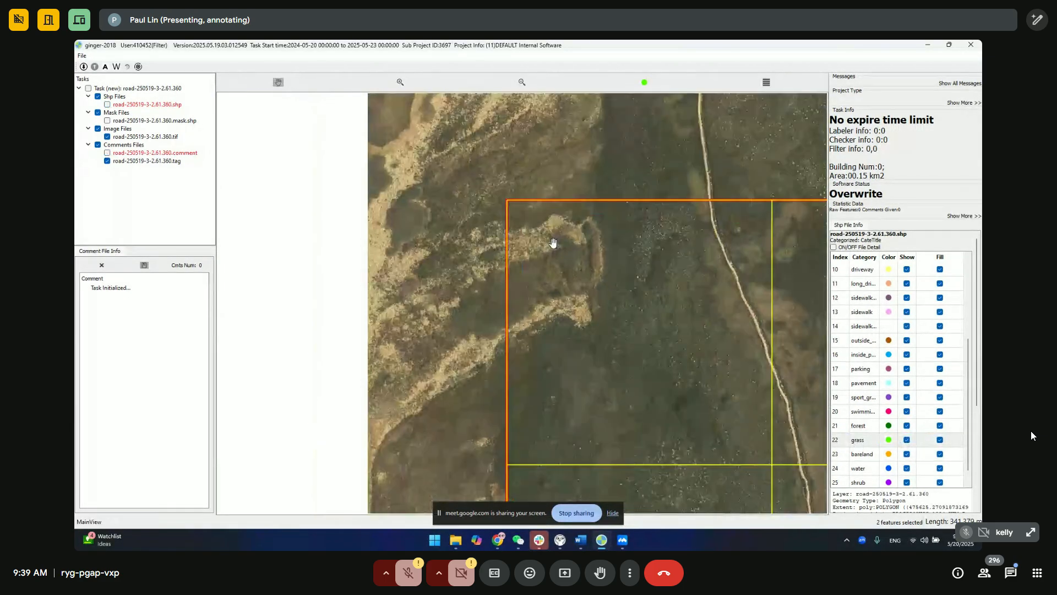
scroll(553, 243, up, 5)
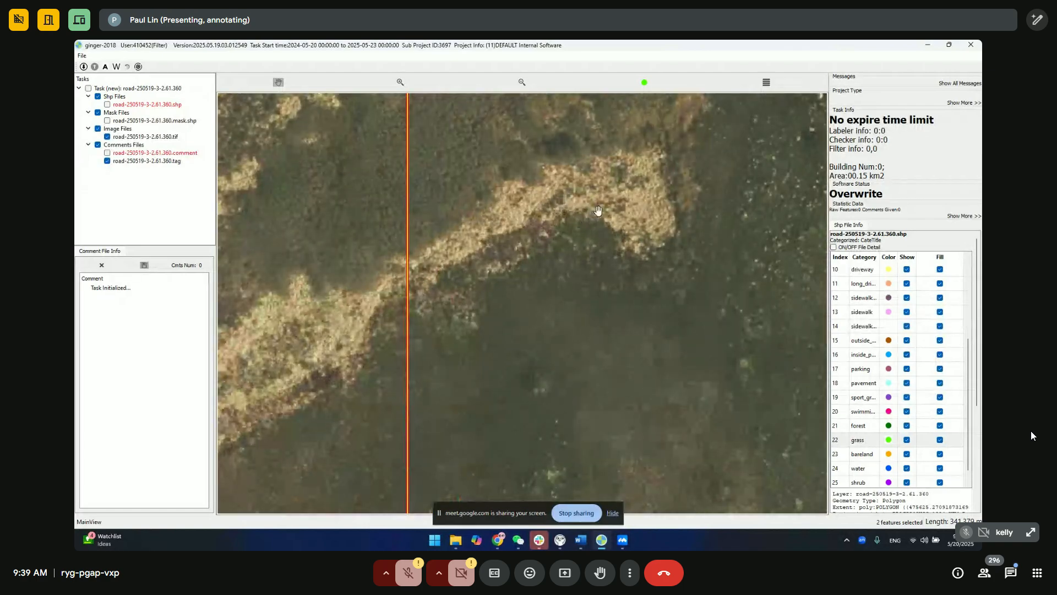
key(space)
scroll(526, 258, down, 5)
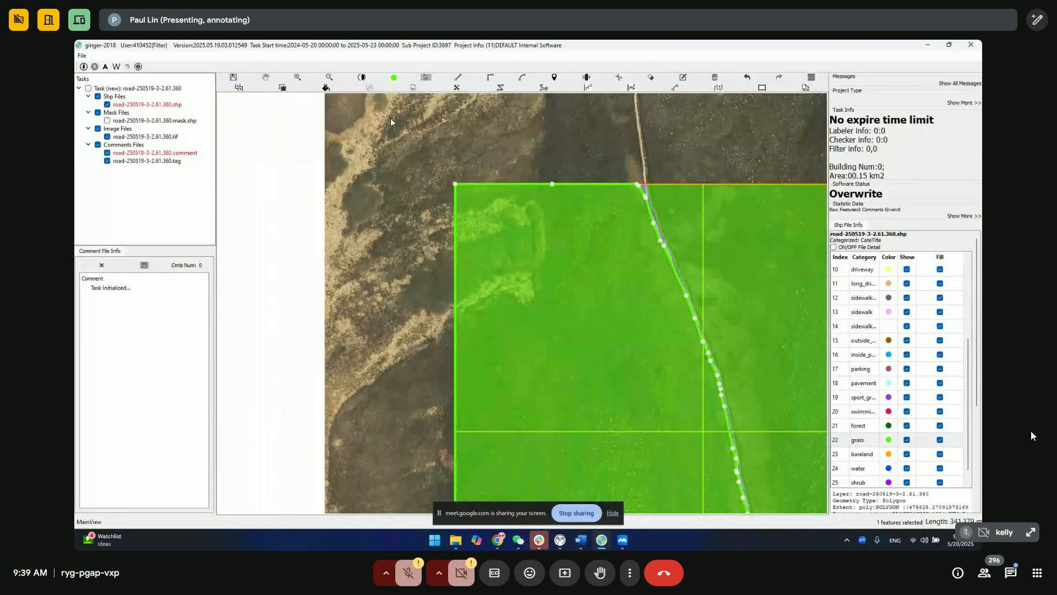
scroll(399, 166, down, 3)
scroll(401, 292, up, 5)
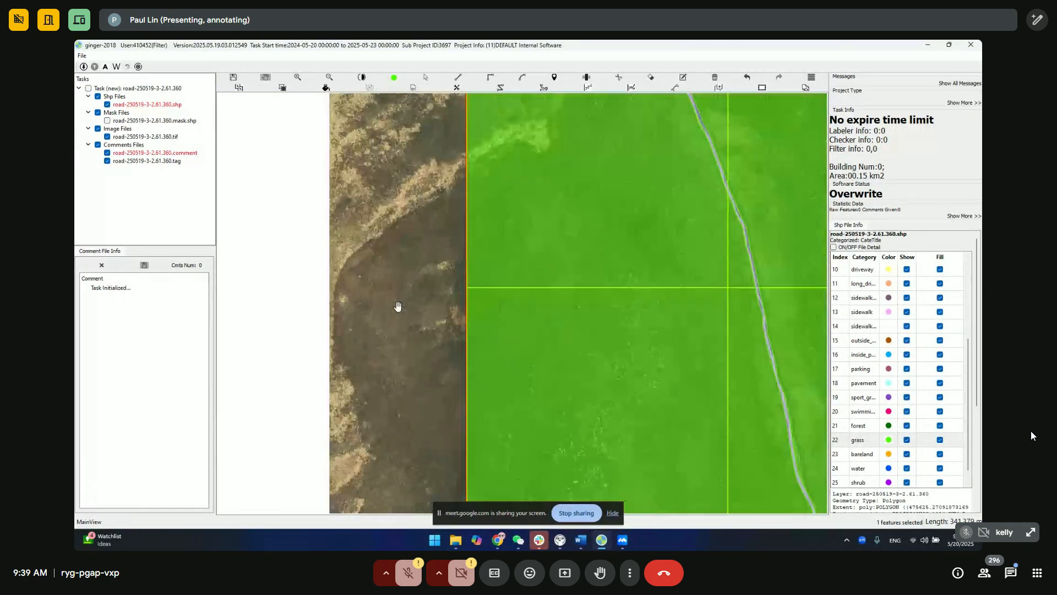
scroll(576, 331, up, 5)
scroll(567, 252, down, 6)
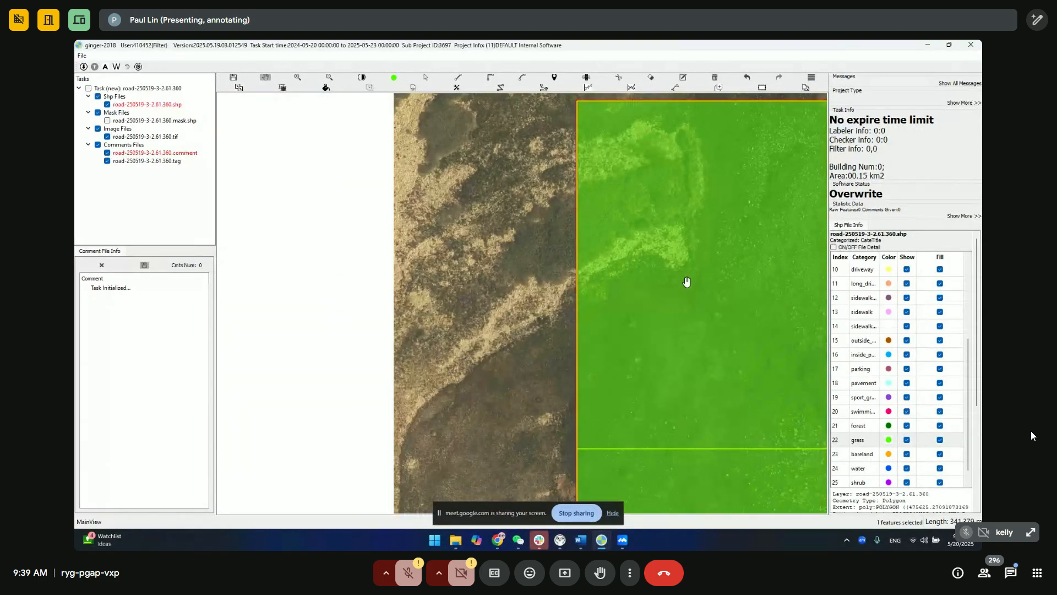
scroll(510, 345, down, 2)
scroll(496, 330, up, 3)
scroll(588, 402, up, 2)
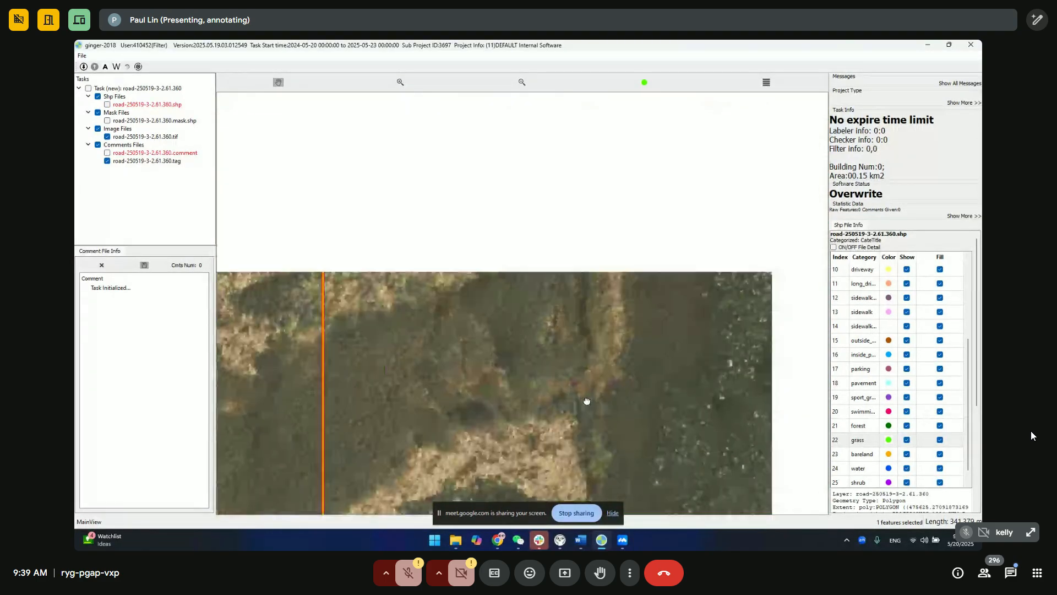
scroll(604, 262, down, 3)
drag(614, 326, 608, 305)
key(space)
scroll(573, 234, down, 3)
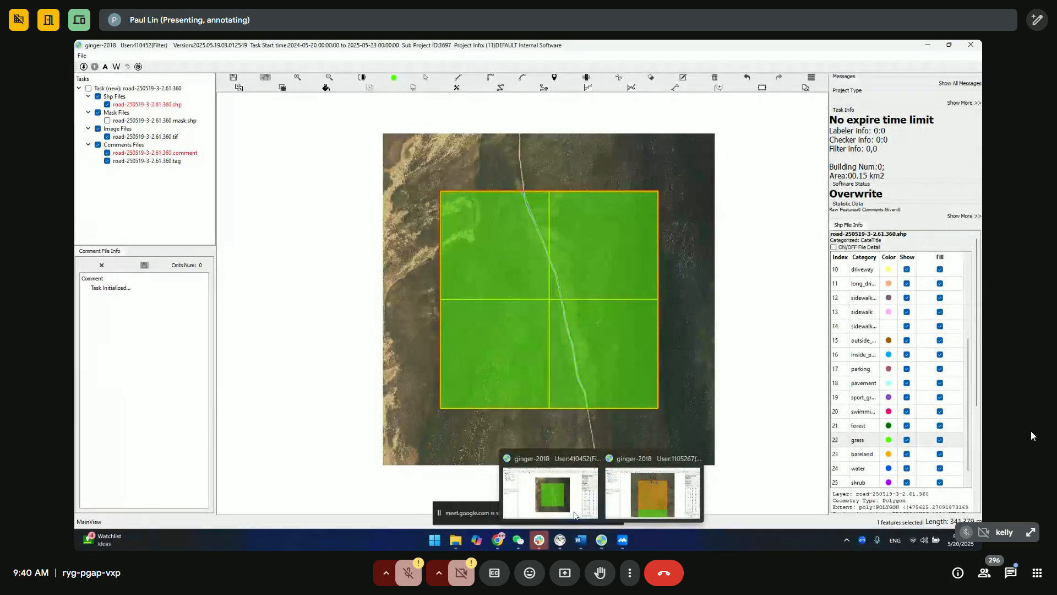
Switch to task road-250519-3-2.61.380 and compare the small water polygons near its upper border with the imagery.
click(602, 541)
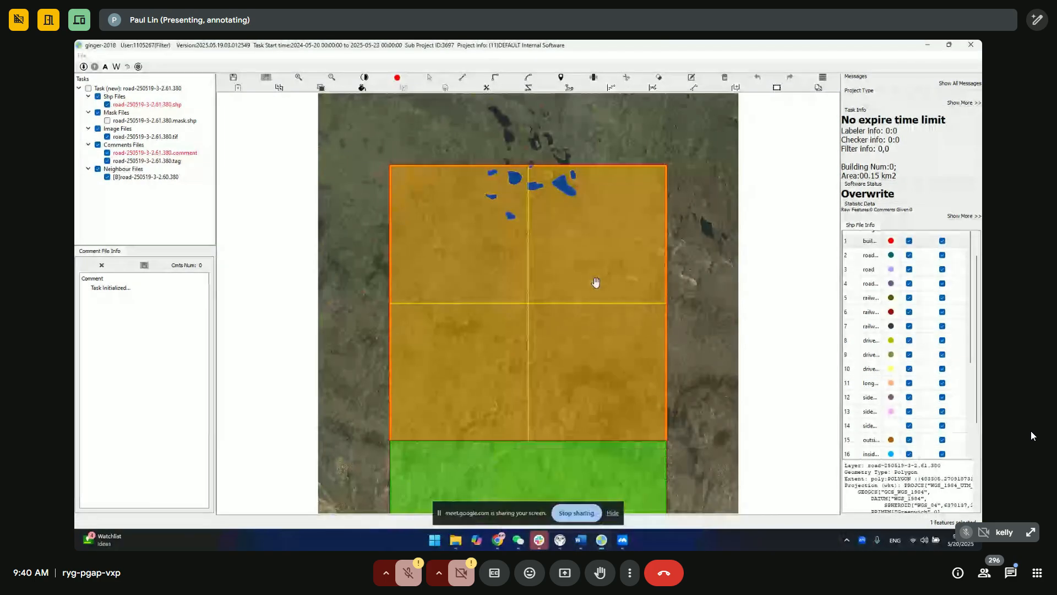
scroll(547, 311, up, 1)
drag(540, 408, 544, 328)
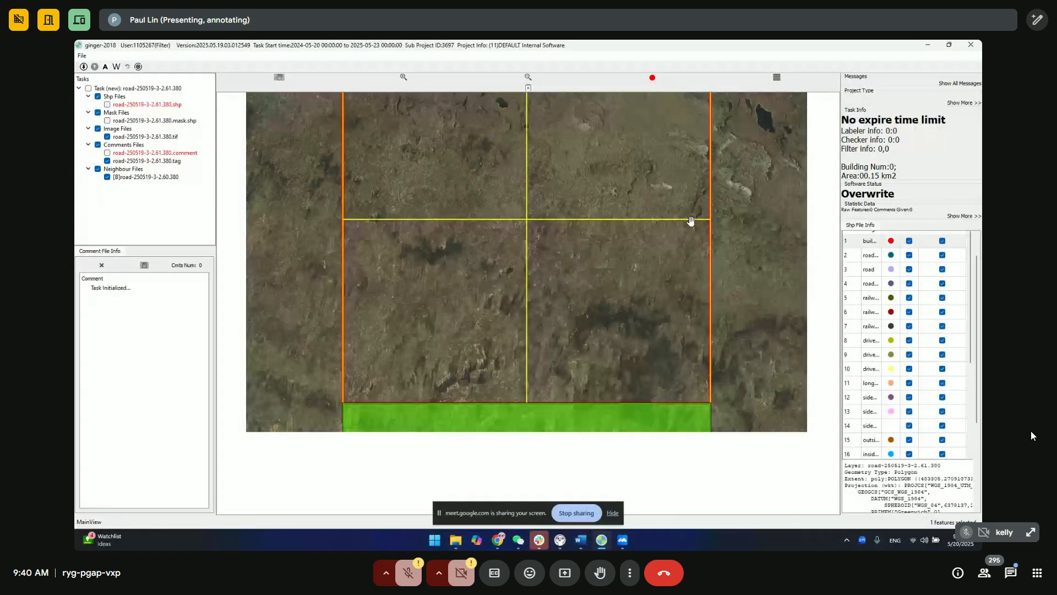
drag(569, 264, 578, 340)
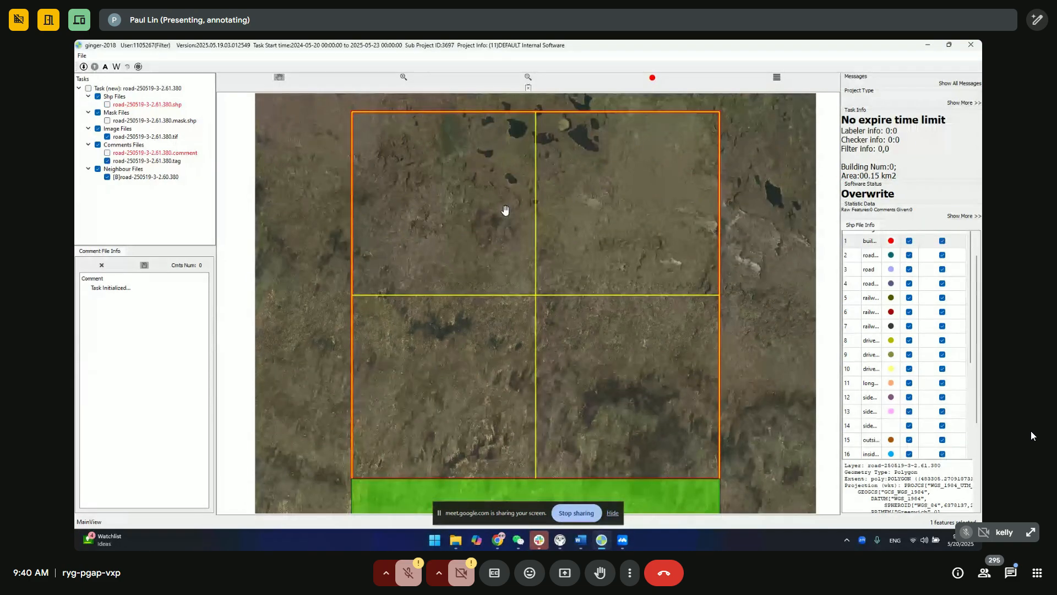
scroll(663, 227, up, 3)
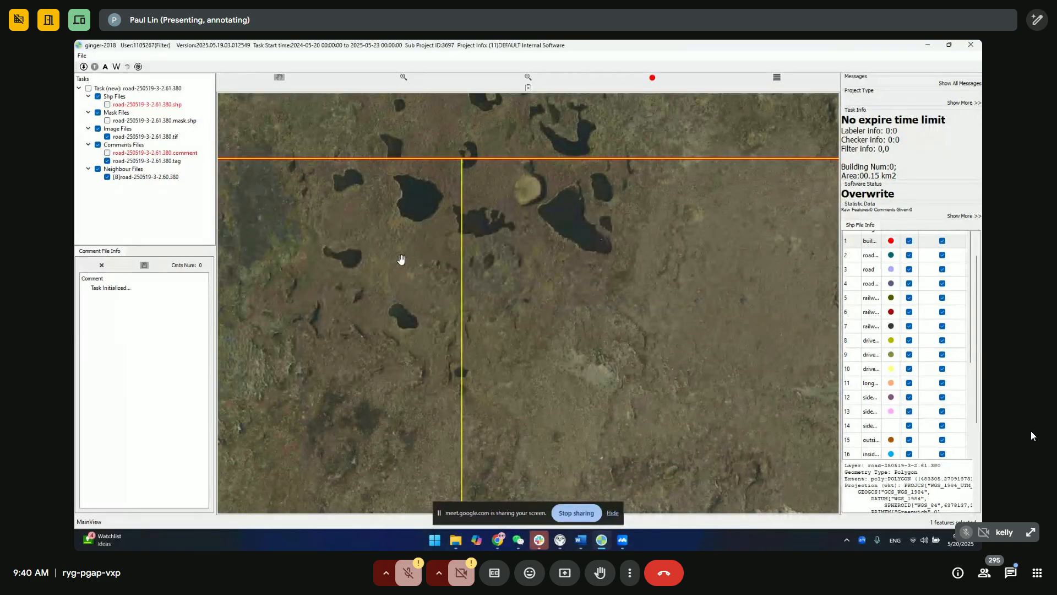
scroll(354, 179, up, 2)
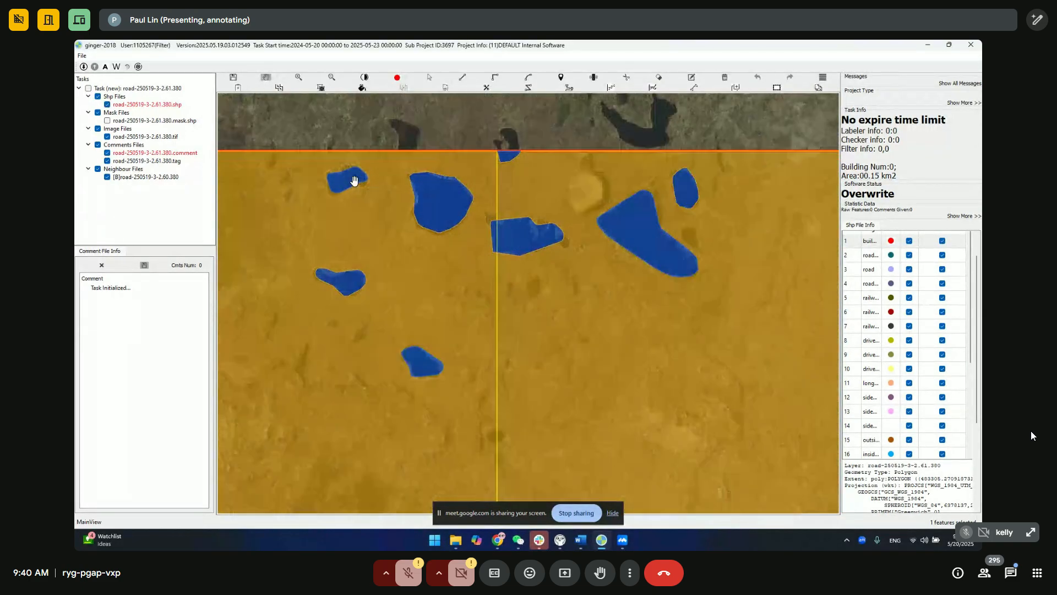
drag(357, 317, 395, 303)
drag(595, 230, 439, 246)
key(space)
key(space)
key(space)
Examine the lower part of the bareland area against the imagery and the neighbouring tile's grass.
drag(618, 318, 619, 61)
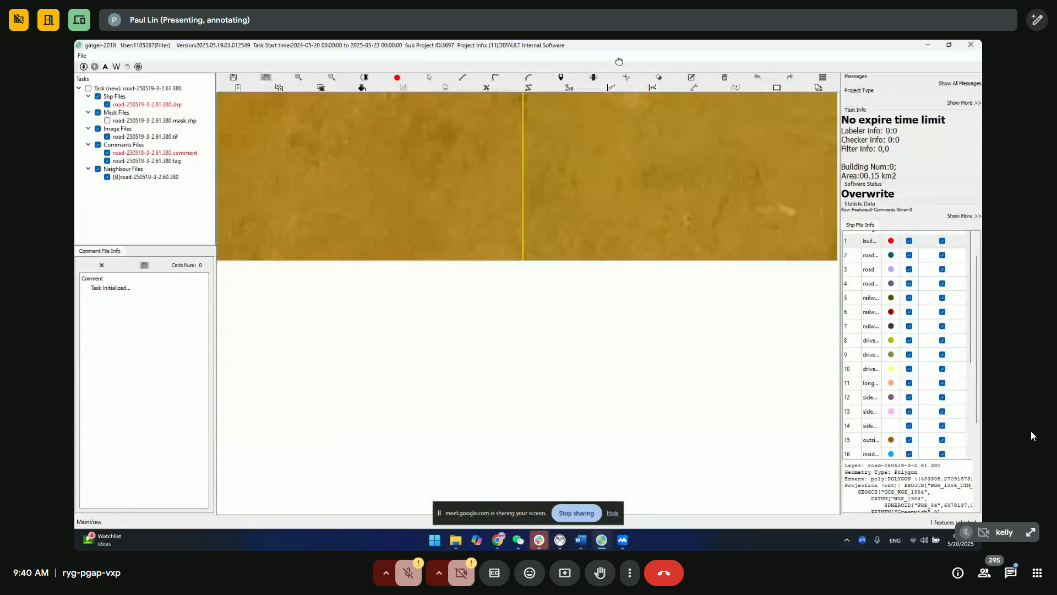
key(space)
drag(487, 303, 570, 62)
drag(737, 249, 524, 277)
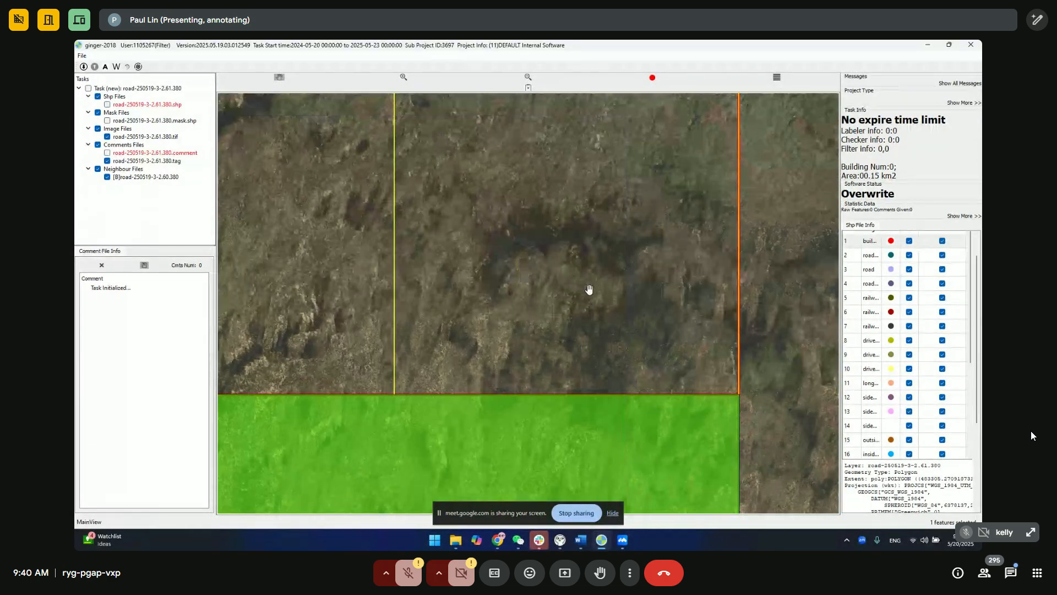
scroll(589, 290, up, 1)
scroll(589, 290, down, 4)
scroll(456, 300, up, 4)
scroll(415, 301, up, 1)
key(space)
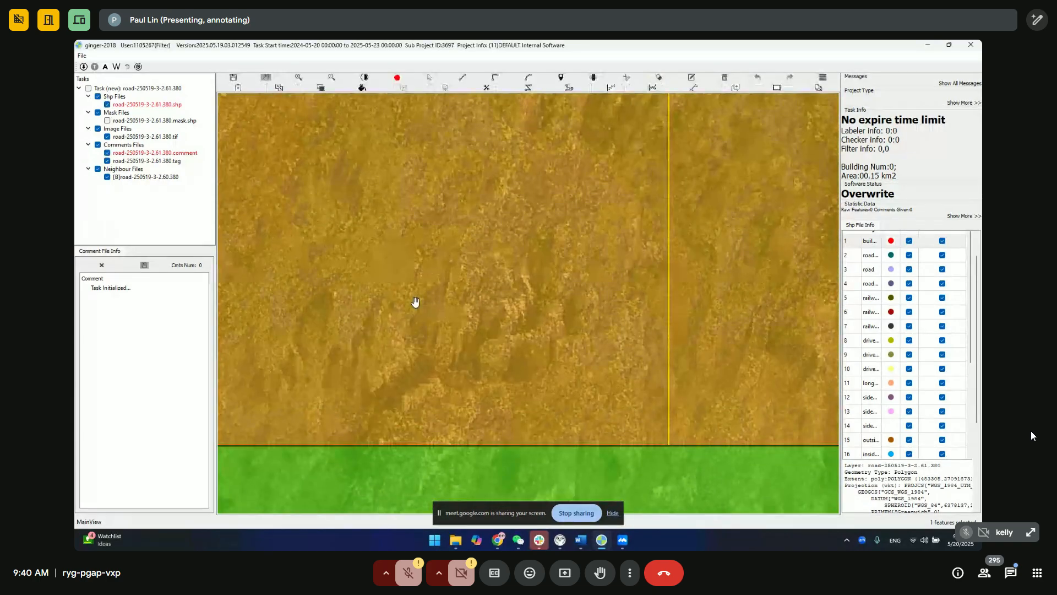
key(space)
scroll(432, 305, down, 3)
scroll(446, 308, down, 2)
Reclassify the bareland polygon surrounding the ponds in tile 380 as grass and save the task.
key(space)
scroll(882, 410, down, 3)
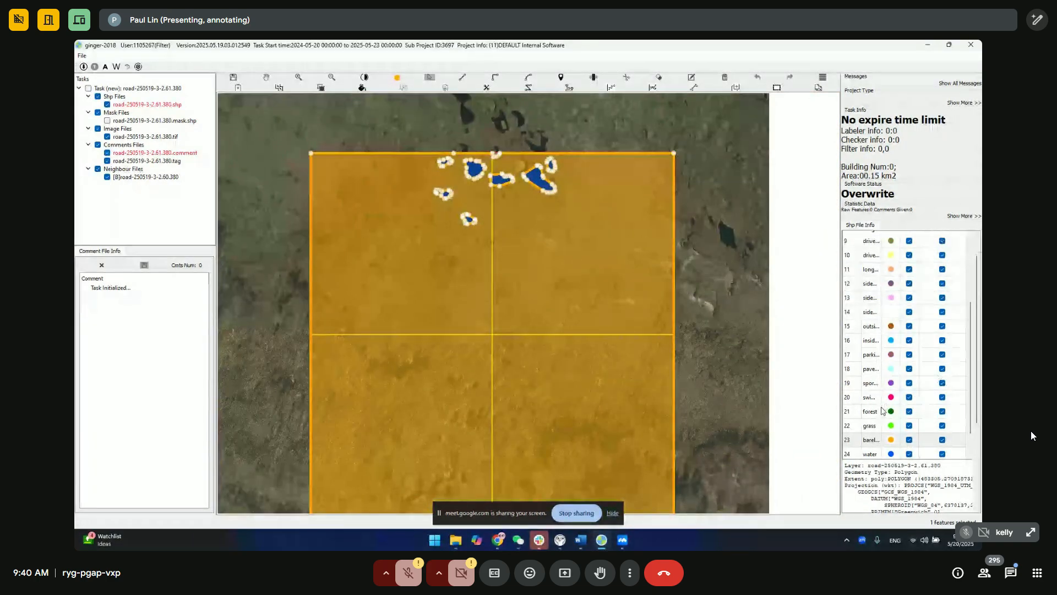
click(870, 428)
key(space)
drag(556, 327, 635, 149)
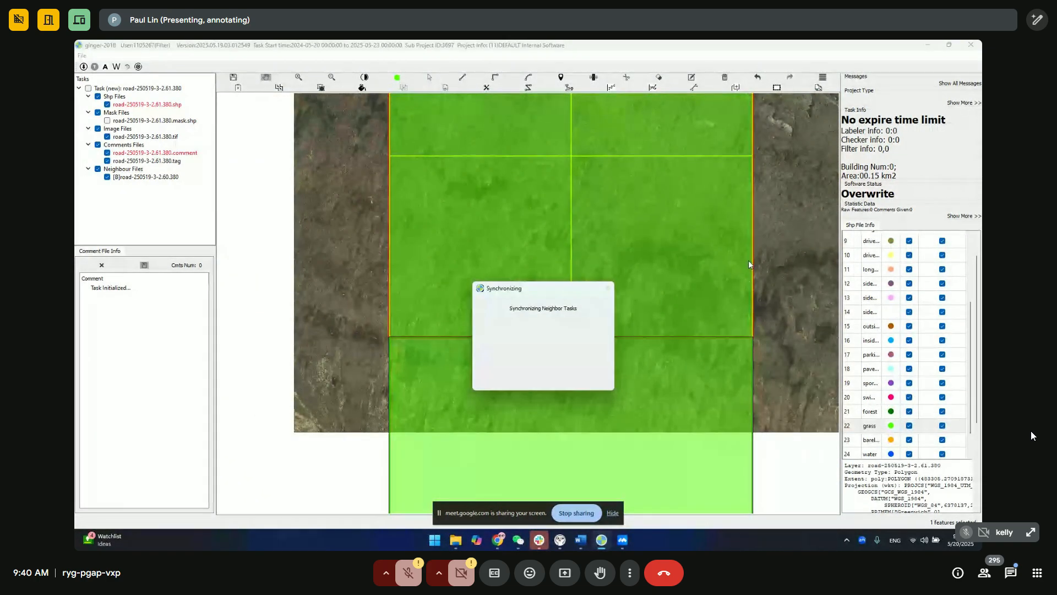
scroll(741, 322, down, 2)
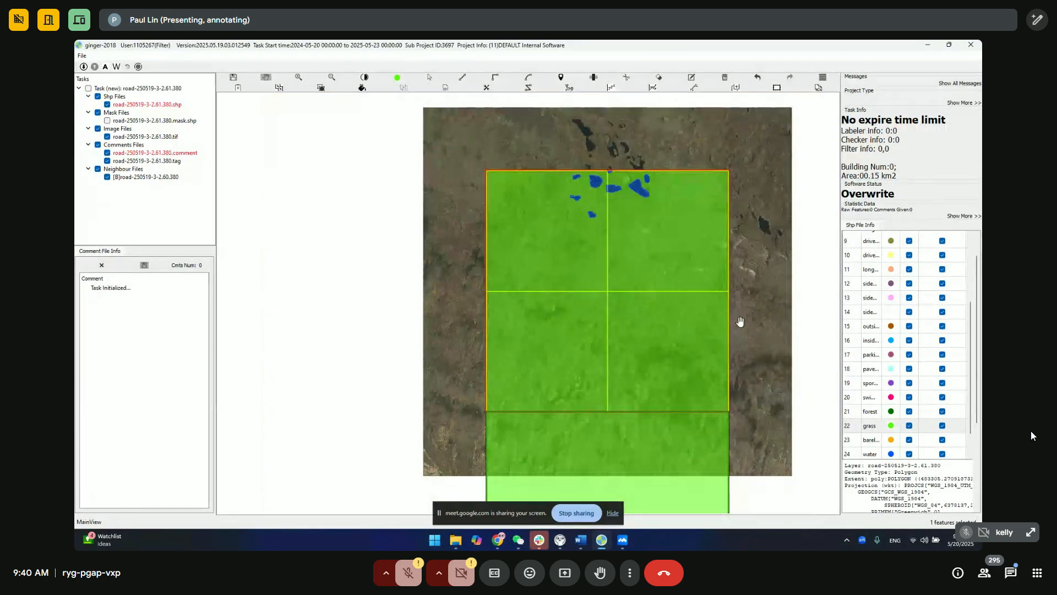
Switch to task road-250519-3-2.61.382 and compare its bareland polygon with the imagery and the neighbouring grass.
mouse_move(602, 540)
click(545, 490)
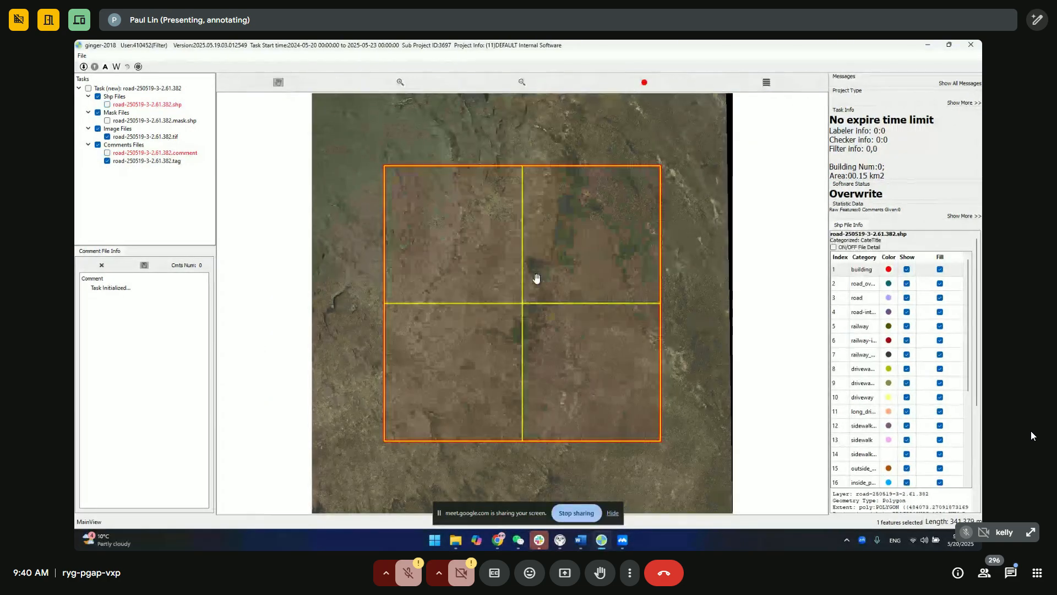
scroll(498, 312, up, 1)
key(space)
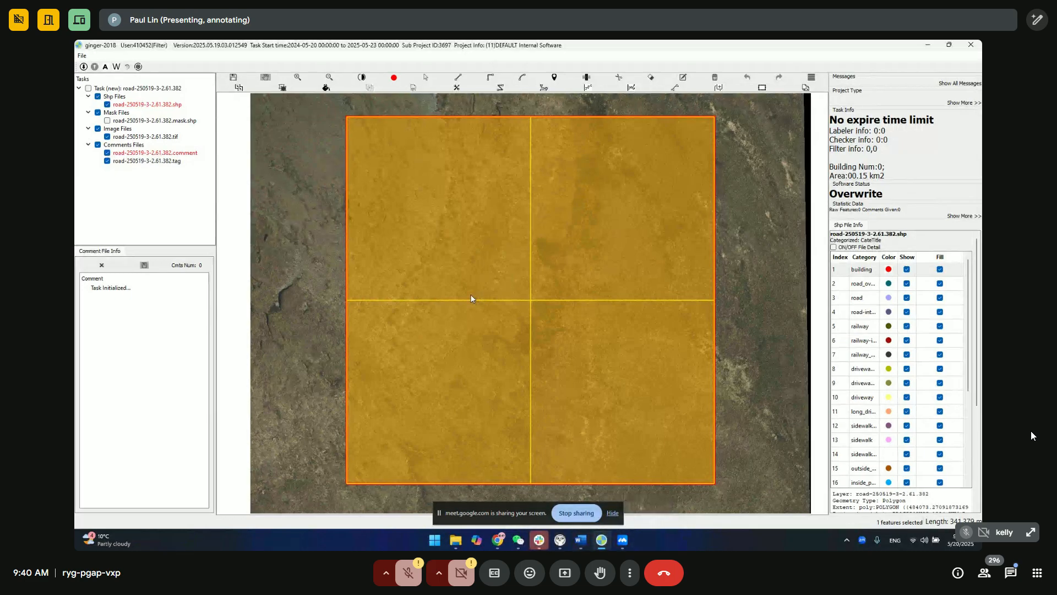
scroll(406, 355, up, 2)
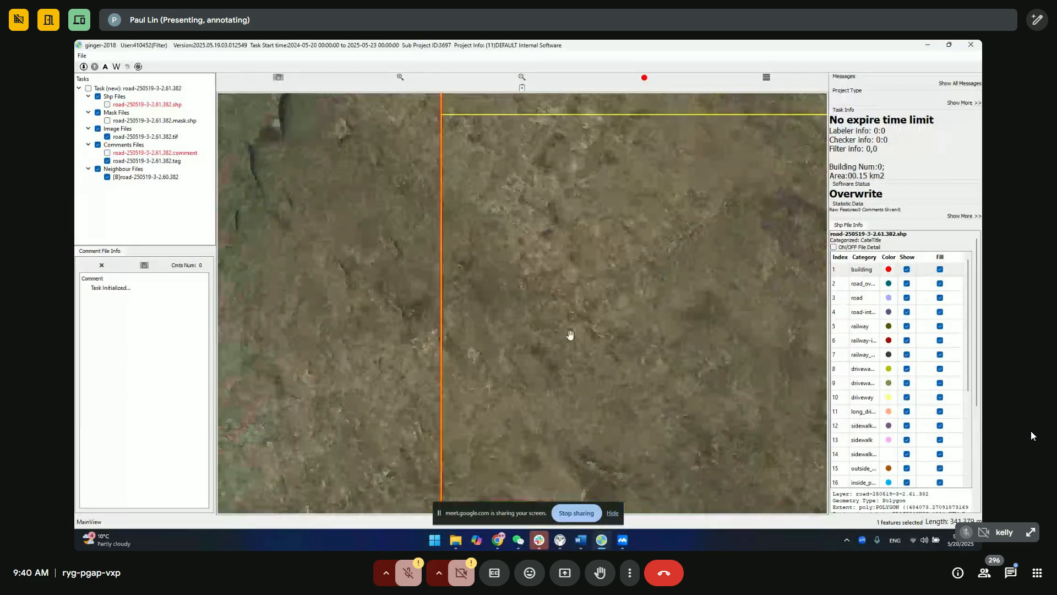
key(space)
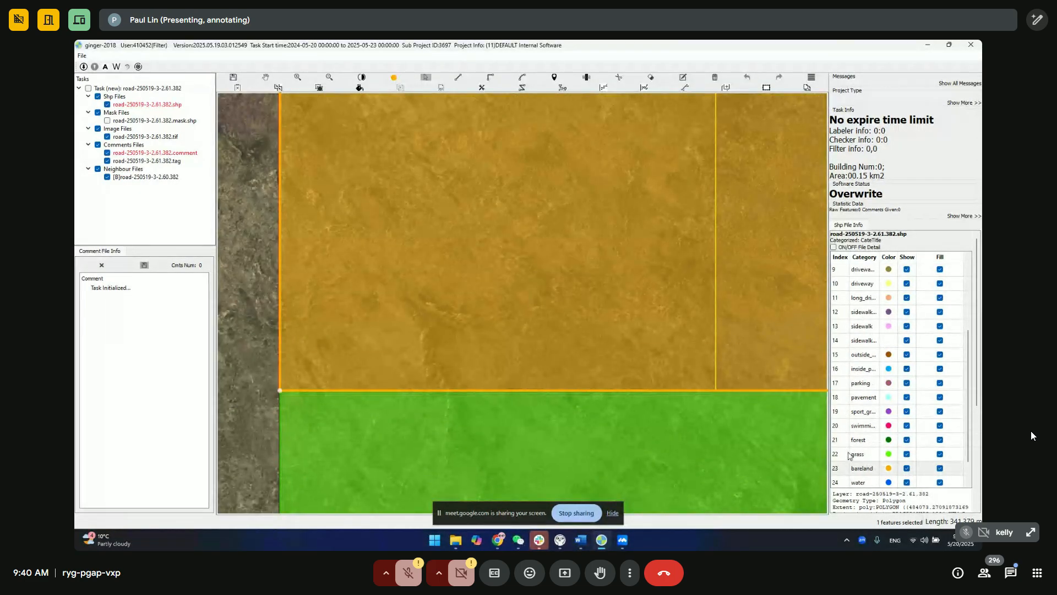
Reclassify the bareland polygon covering tile 382 as grass.
key(g)
drag(685, 265, 624, 464)
scroll(564, 321, down, 3)
Switch to task road-250519-3-2.61.381 and compare its water and bareland polygons with the imagery across the tile.
click(638, 488)
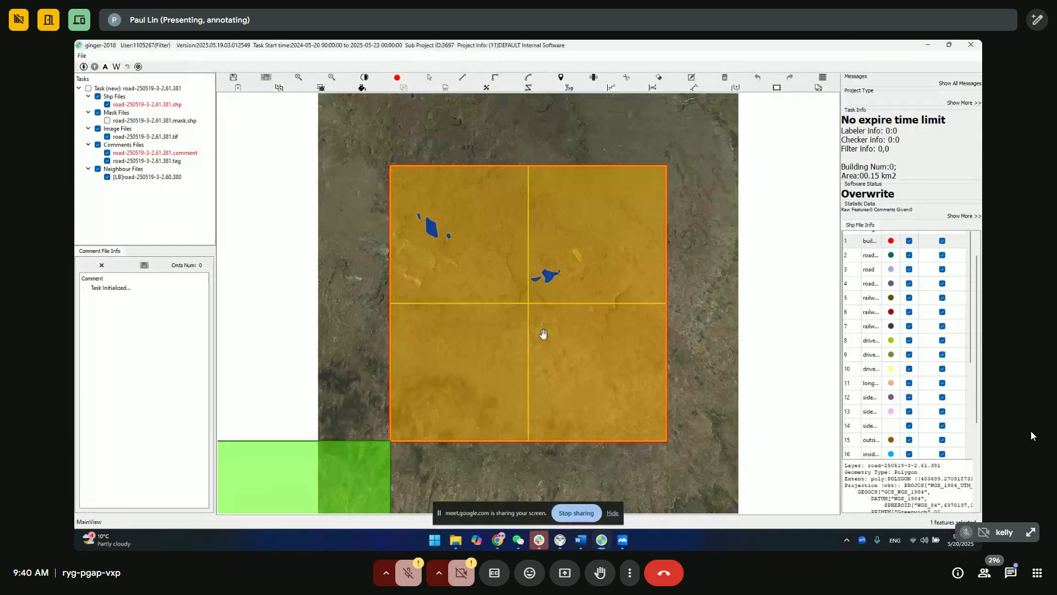
scroll(422, 220, up, 1)
key(space)
key(space)
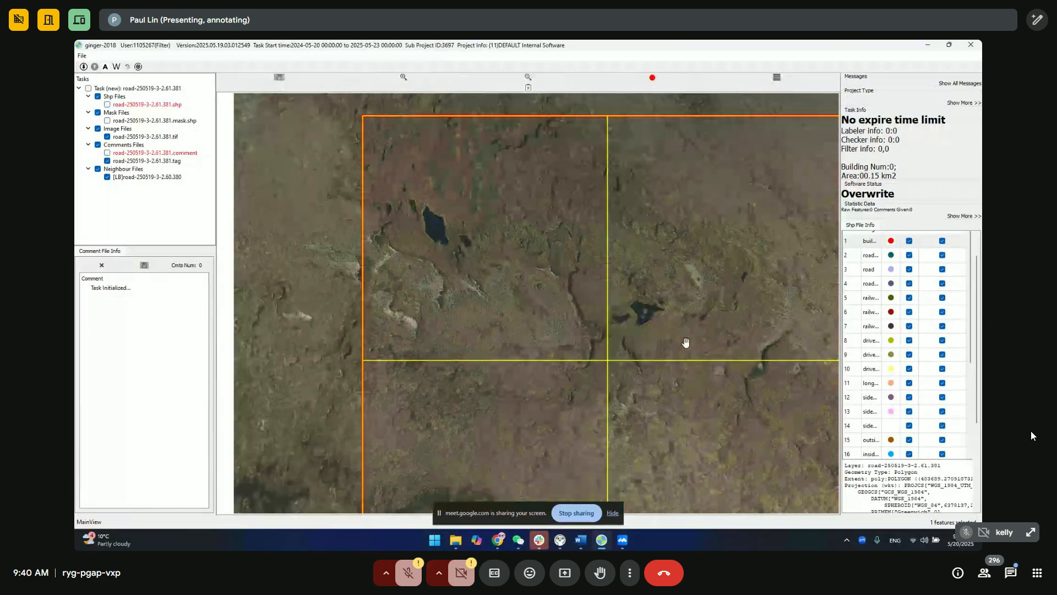
drag(687, 343, 555, 249)
key(space)
key(space)
scroll(638, 274, up, 1)
drag(602, 358, 654, 152)
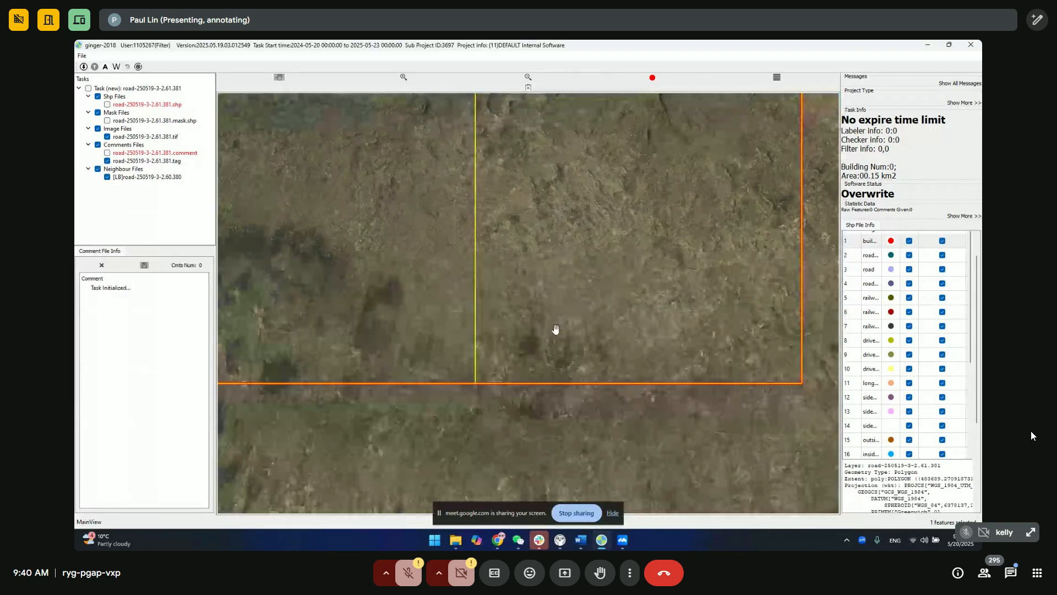
scroll(554, 330, up, 2)
drag(554, 330, 808, 309)
scroll(591, 291, up, 1)
scroll(536, 291, down, 4)
key(space)
key(space)
key(space)
Reclassify the bareland in tile 381 as grass and save the task.
drag(567, 353, 624, 108)
click(866, 427)
scroll(588, 258, down, 1)
drag(589, 257, 586, 307)
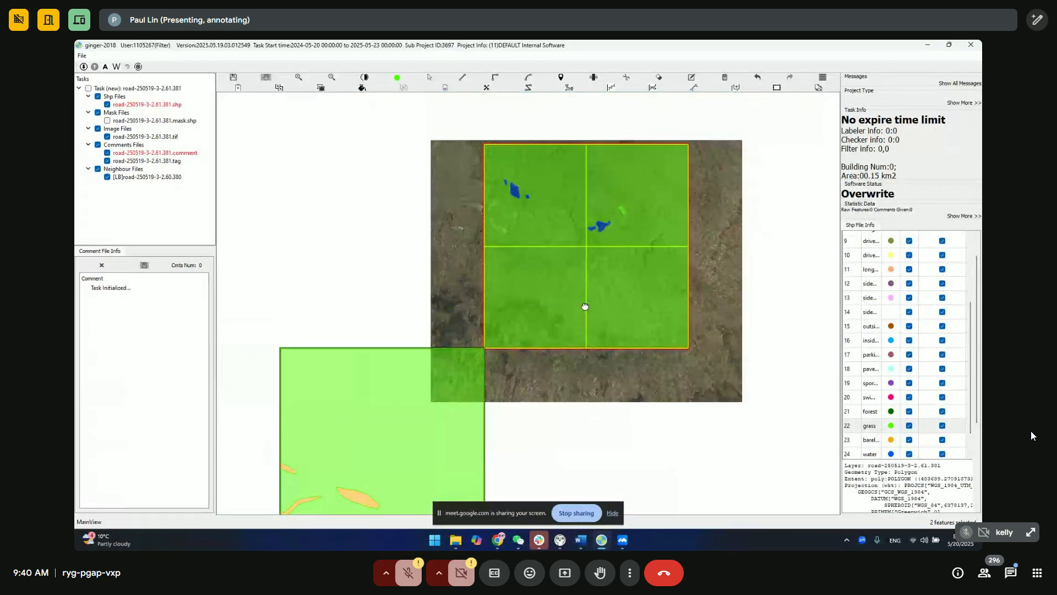
key(ctrl+s)
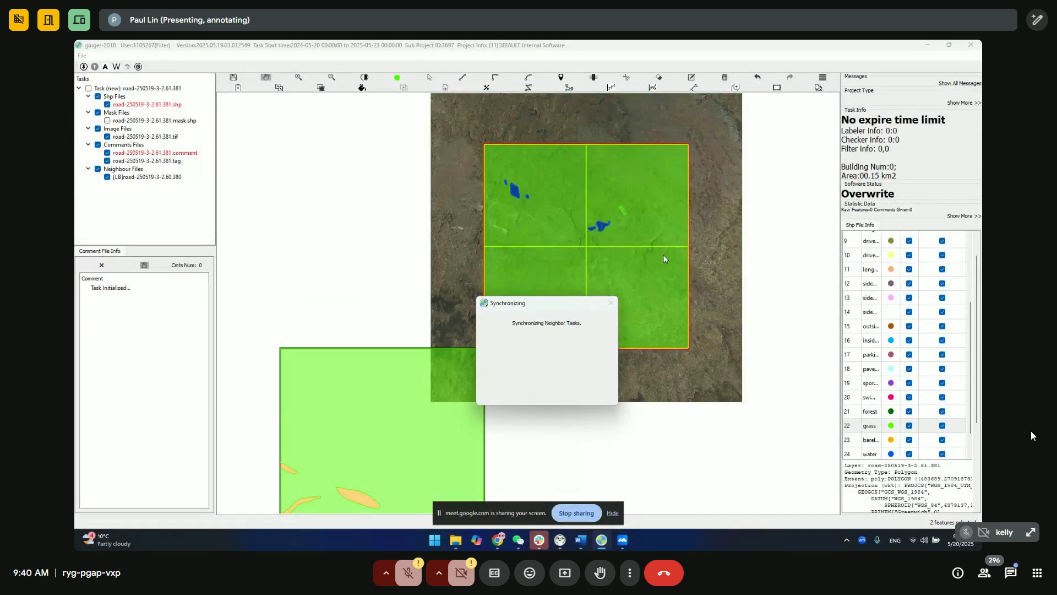
Switch to task road-250519-3-2.62.361 and on to road-250519-3-2.61.360, acknowledge its neighbour sync error and check the tile.
drag(663, 257, 603, 255)
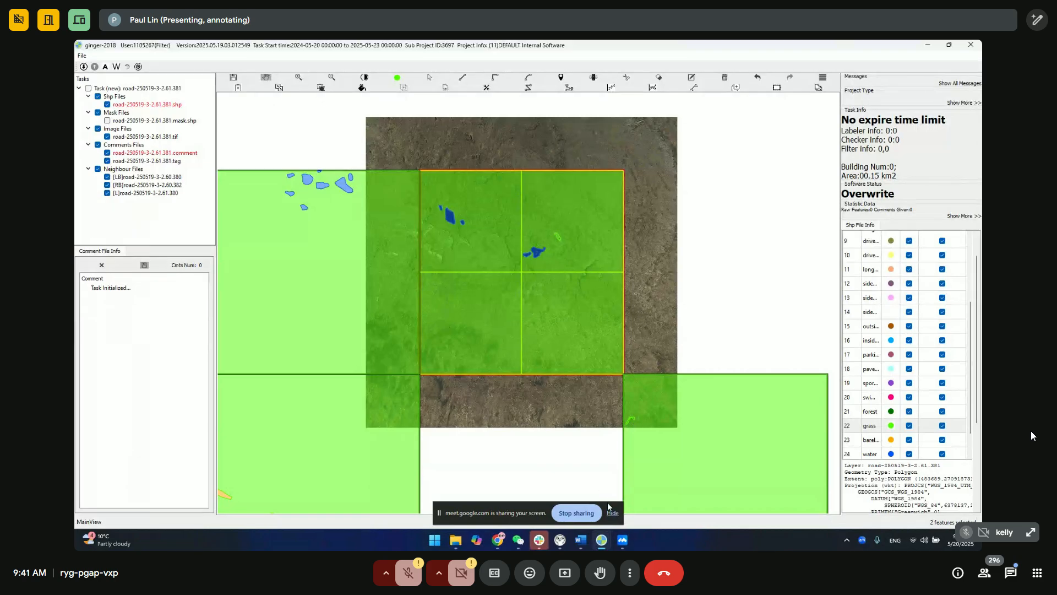
click(607, 540)
click(599, 492)
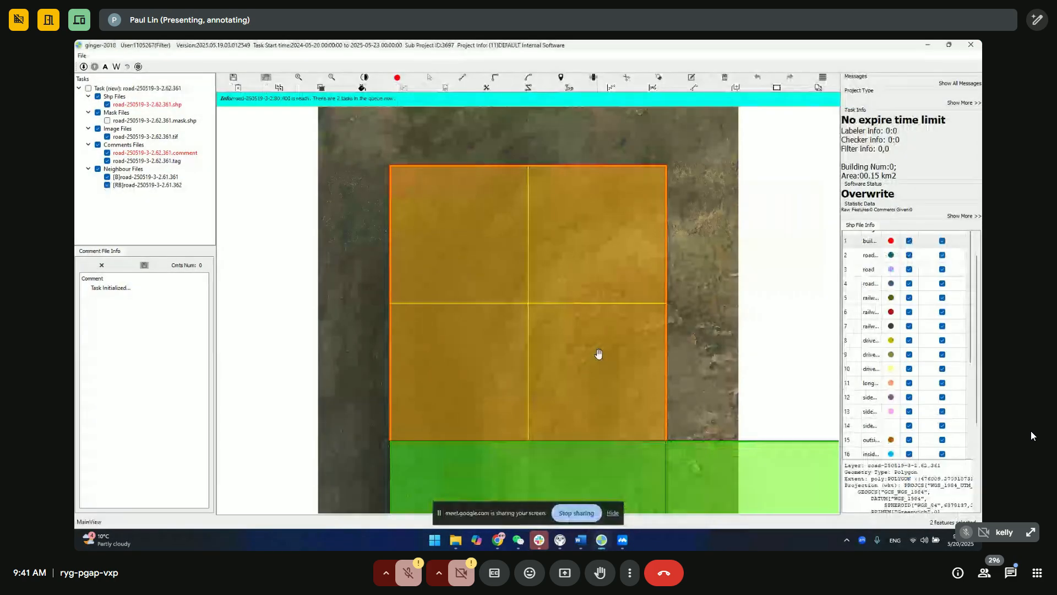
click(601, 541)
click(688, 492)
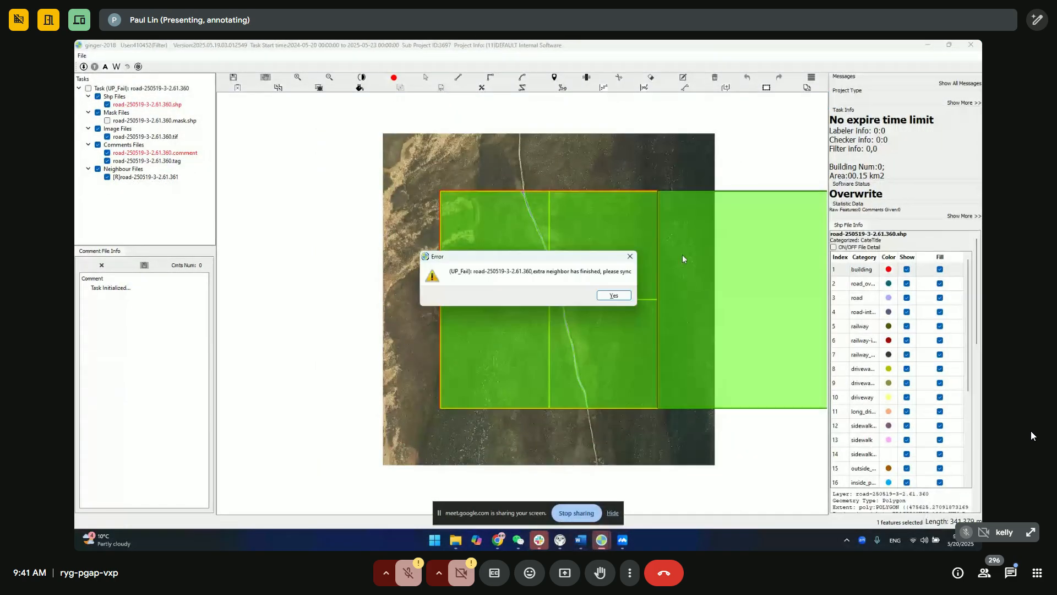
click(614, 296)
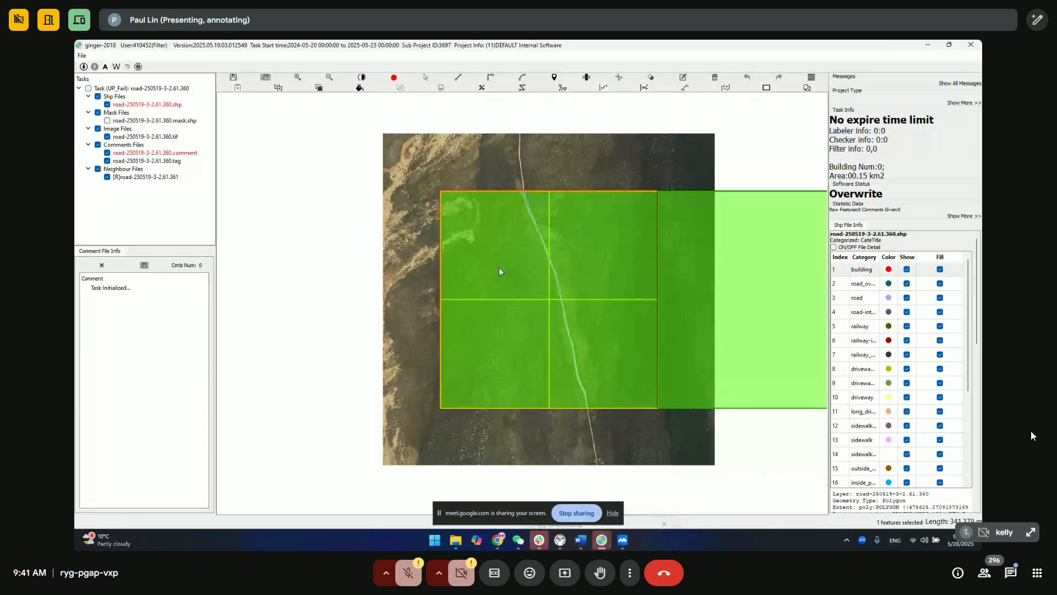
drag(600, 259, 568, 261)
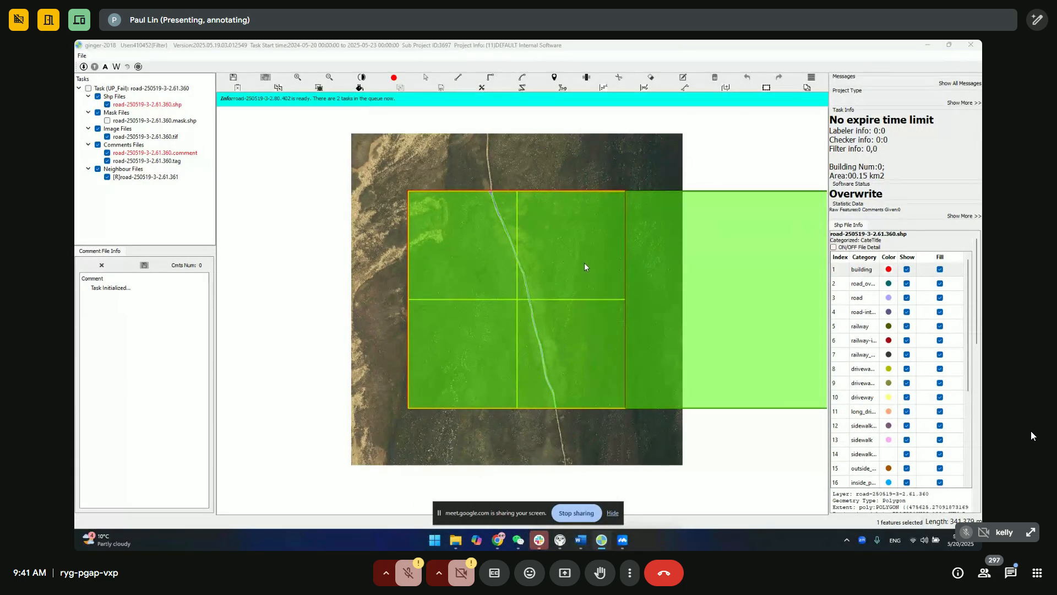
In task road-250519-3-2.62.361, compare the bareland polygon with the imagery, reclassify it as grass and save the task.
click(603, 537)
click(551, 485)
key(space)
key(space)
key(space)
key(space)
click(520, 375)
click(866, 428)
drag(599, 290, 620, 253)
key(ctrl+s)
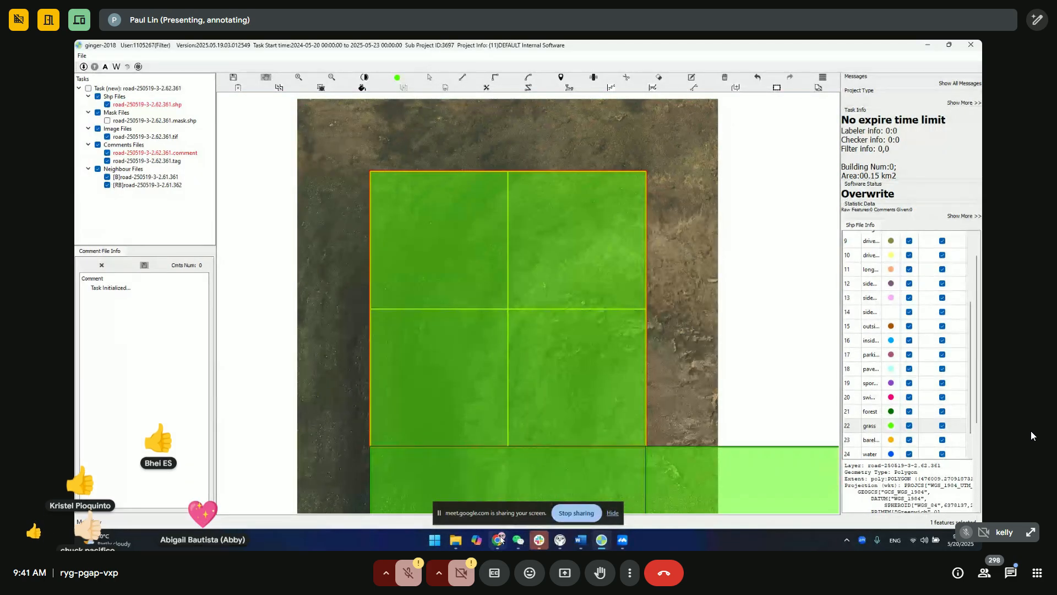
In task road-250519-3-2.62.360, trace the road outline from the tile's northwest corner southeast past the pale bare patch.
mouse_move(501, 540)
click(448, 492)
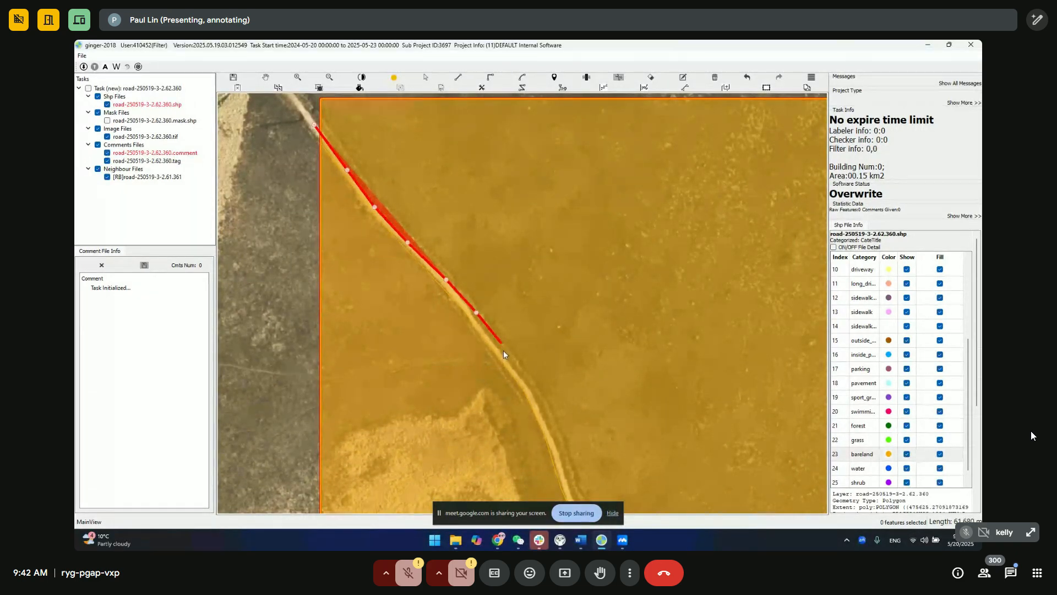
click(520, 376)
click(539, 413)
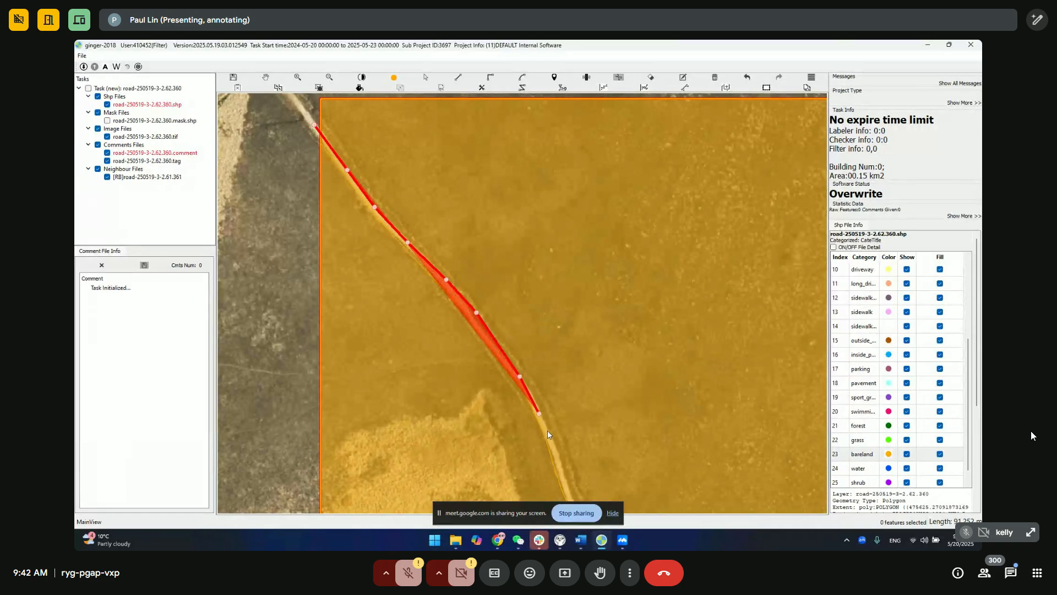
drag(548, 431, 462, 290)
click(464, 295)
click(478, 339)
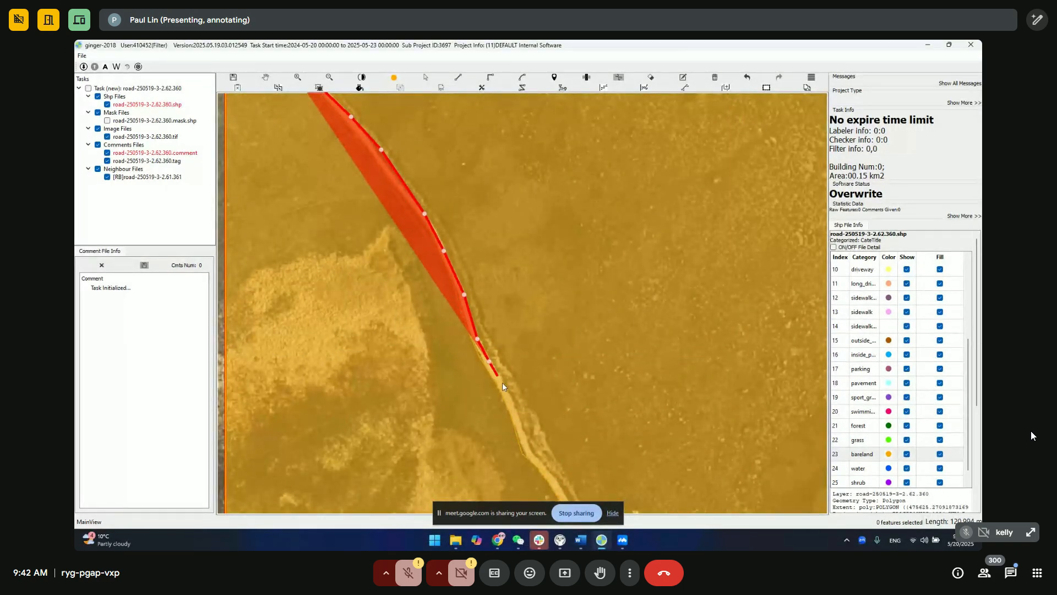
click(526, 438)
click(532, 450)
drag(554, 469, 399, 233)
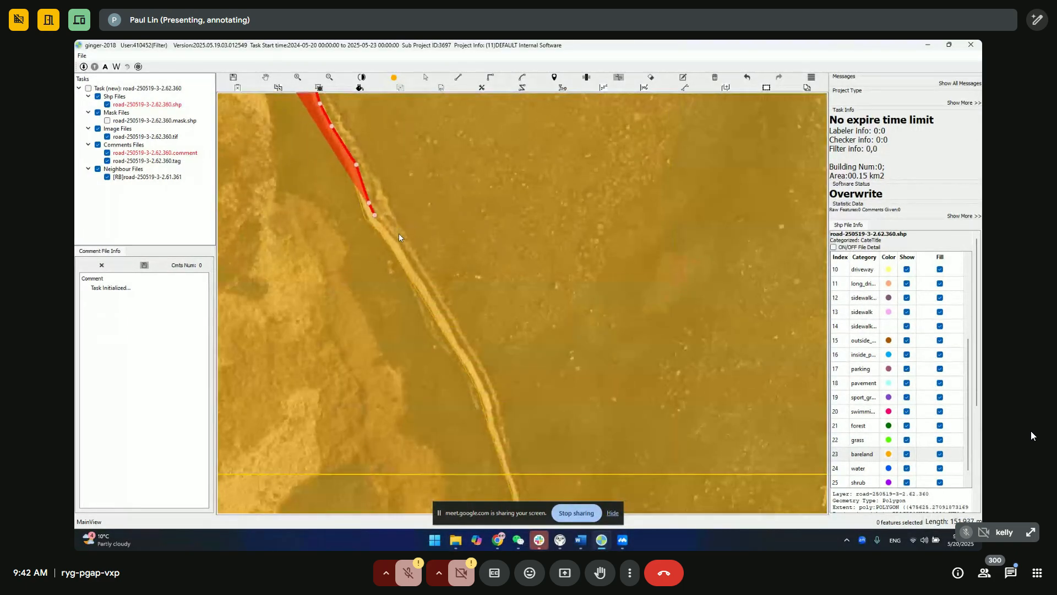
Continue the road outline southeast along the track to just below the tile's horizontal centre line.
click(458, 340)
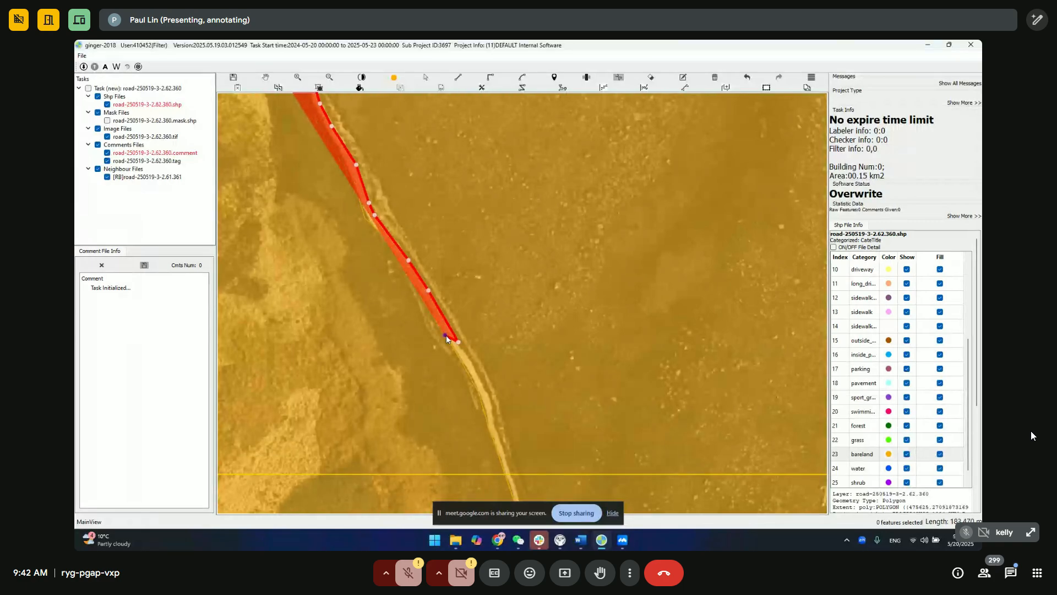
click(484, 386)
click(496, 411)
click(502, 439)
click(511, 469)
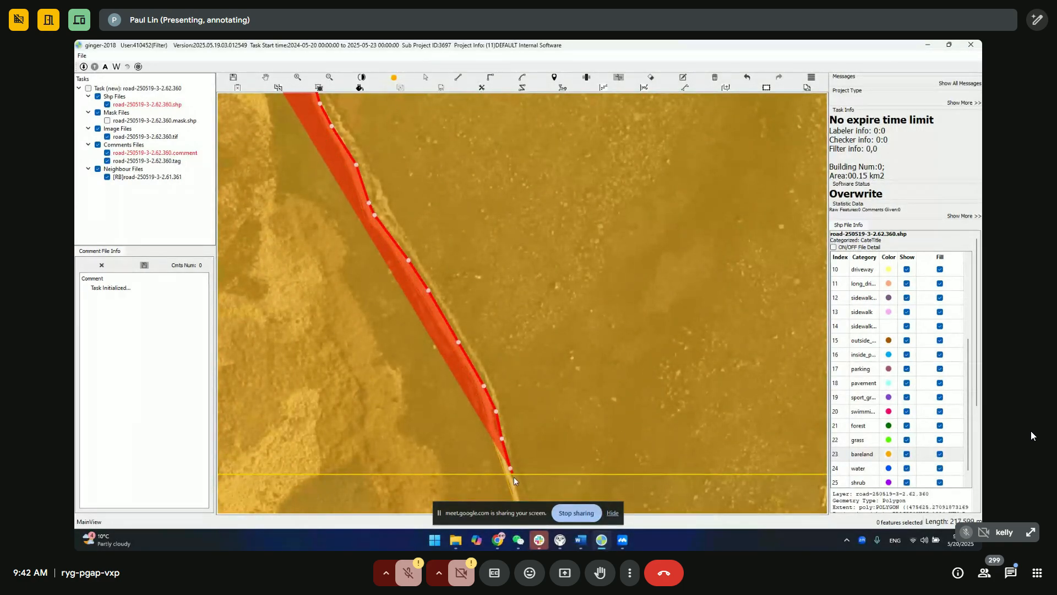
drag(513, 474, 391, 213)
click(391, 219)
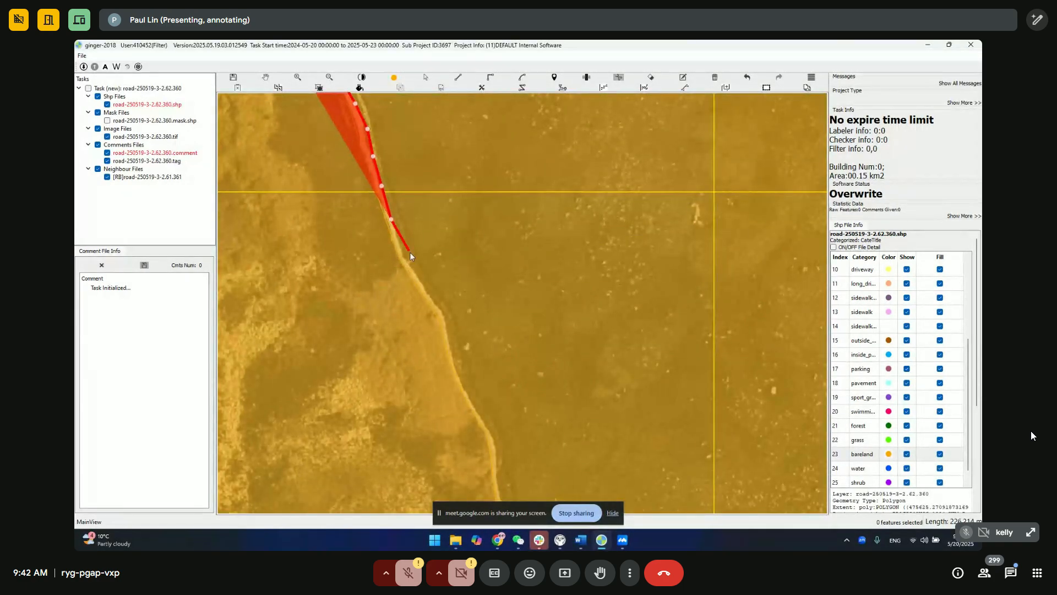
Extend the road outline through the two bends south of the tile's horizontal centre line.
click(403, 256)
click(443, 314)
click(448, 329)
drag(448, 329, 413, 236)
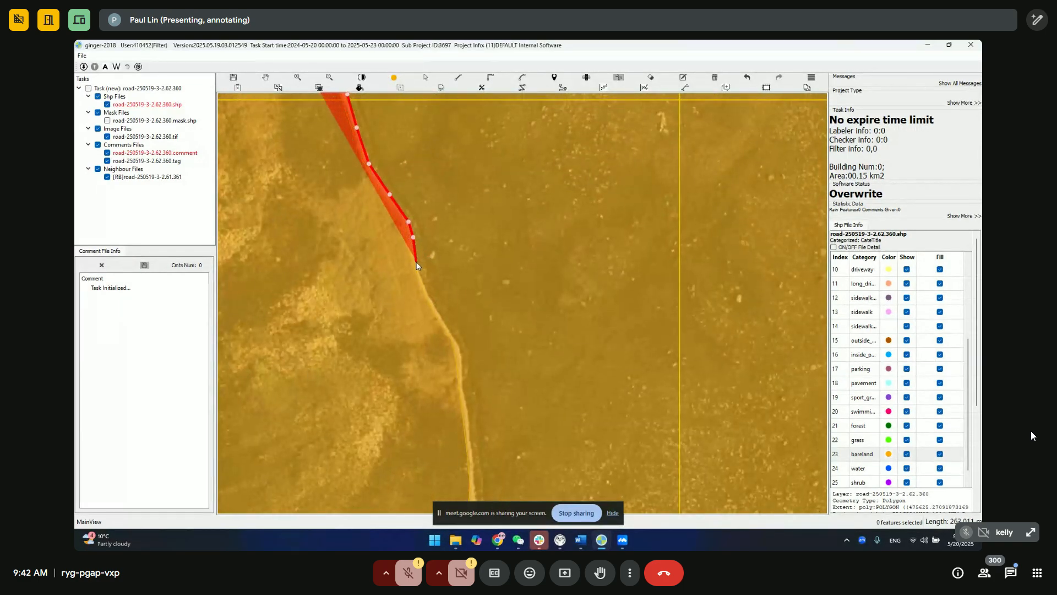
click(429, 290)
click(460, 347)
click(463, 367)
drag(463, 366, 411, 198)
click(414, 223)
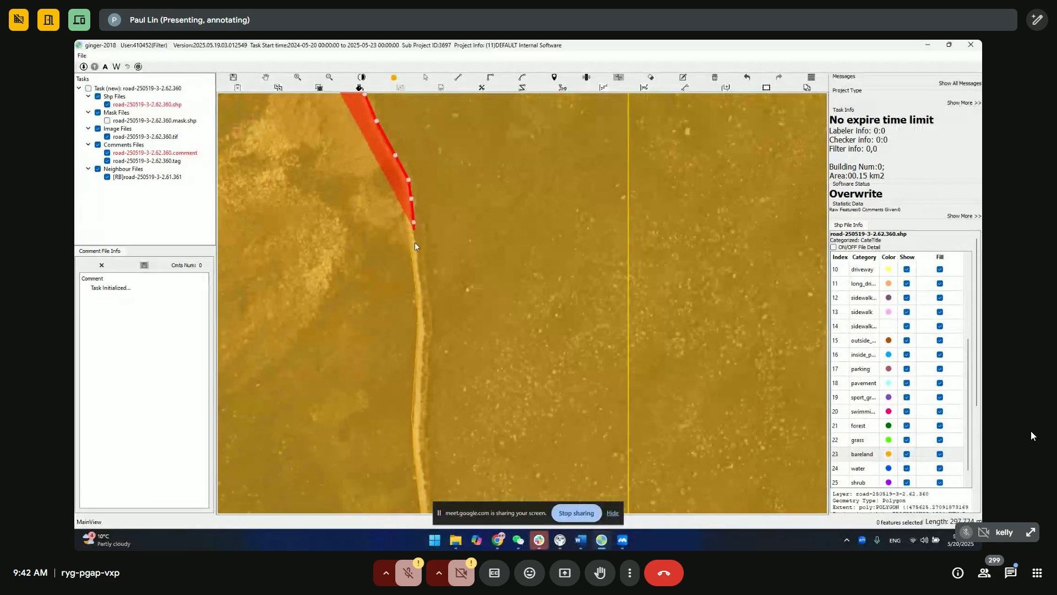
Extend the road outline along the nearly straight stretch in the tile's southwest quarter.
click(417, 254)
click(422, 309)
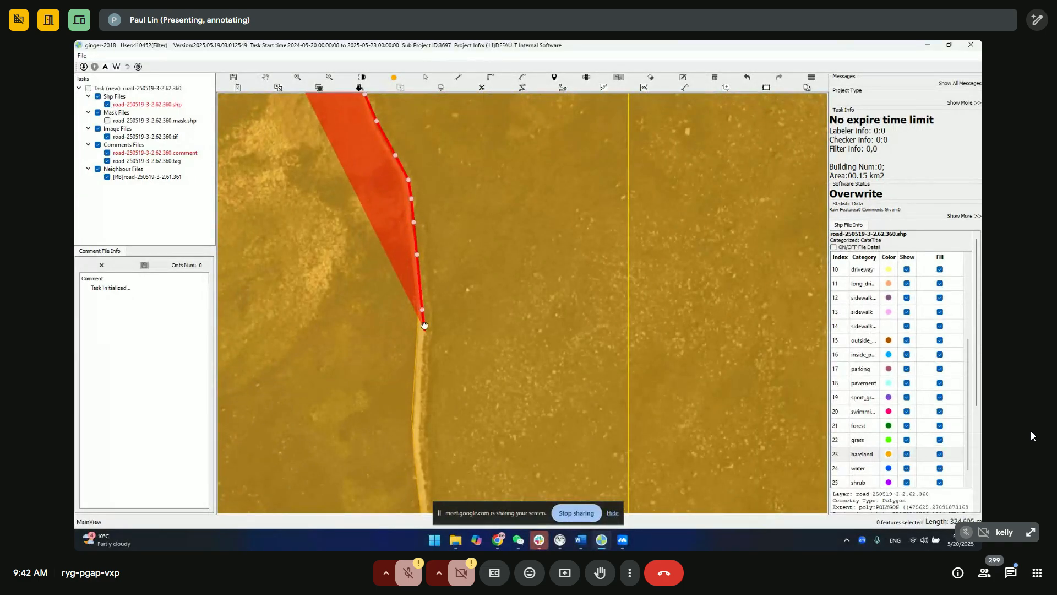
drag(426, 334, 421, 219)
click(422, 218)
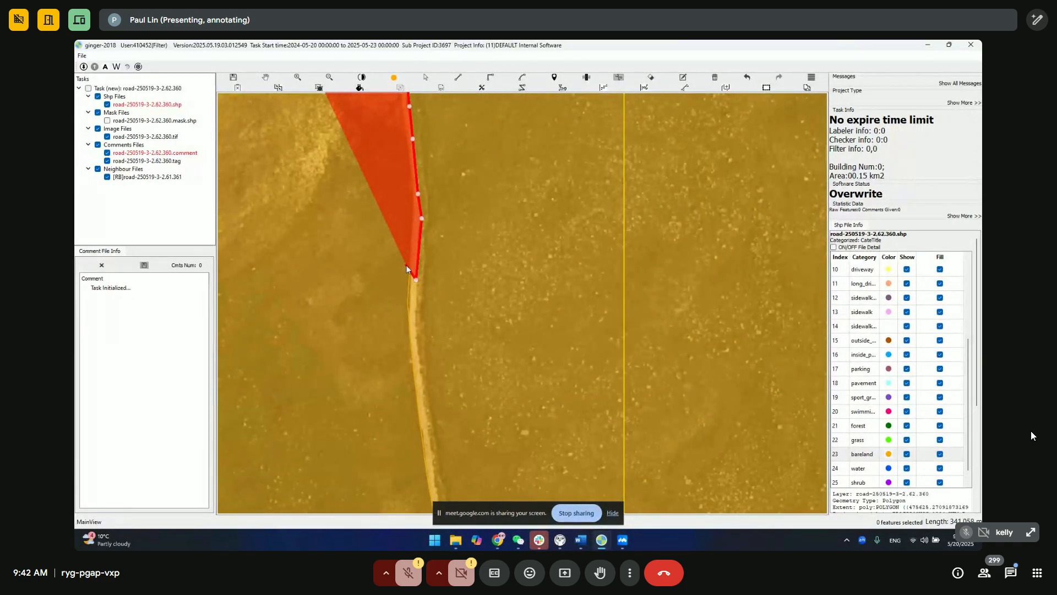
click(417, 323)
drag(420, 371, 402, 243)
click(401, 242)
click(405, 272)
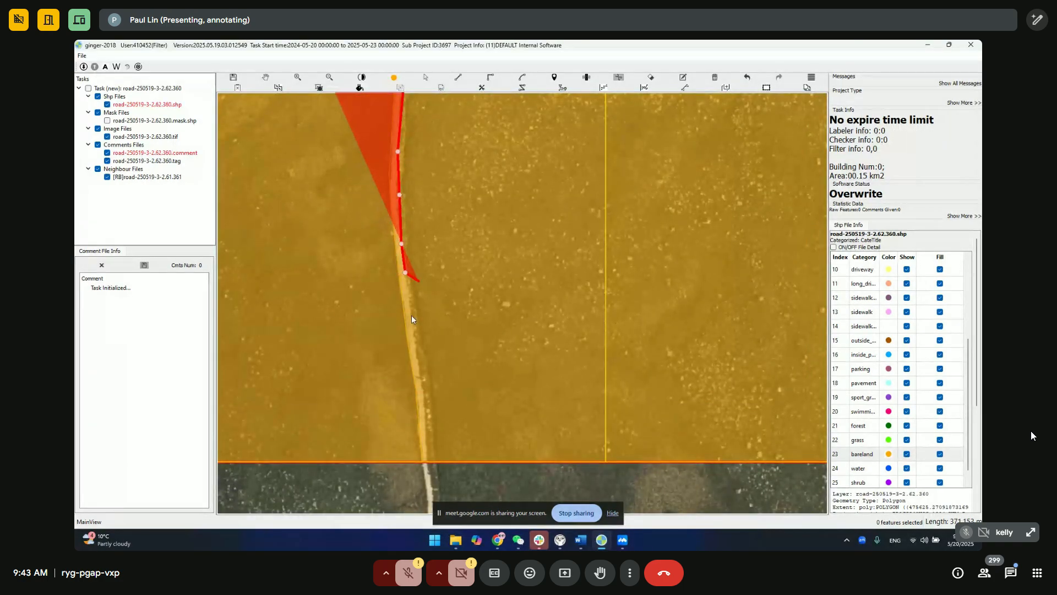
Carry the road outline down to the tile's southern border and close the polygon.
click(417, 347)
click(424, 394)
click(425, 421)
click(429, 461)
double_click(421, 457)
Assign the road category to the newly traced polygon.
click(424, 448)
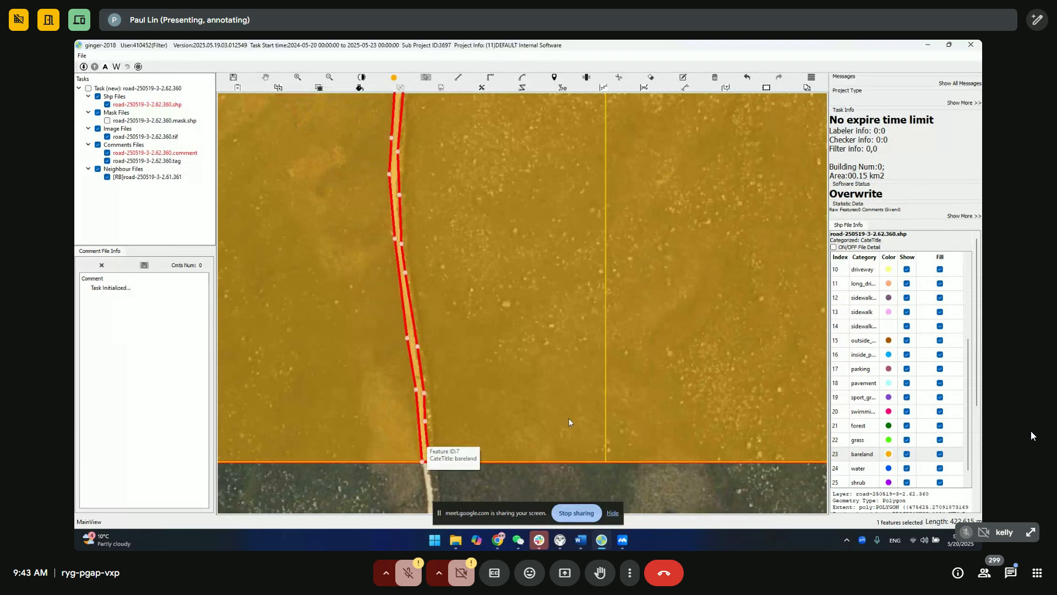
scroll(863, 356, up, 3)
click(865, 300)
drag(478, 338, 463, 297)
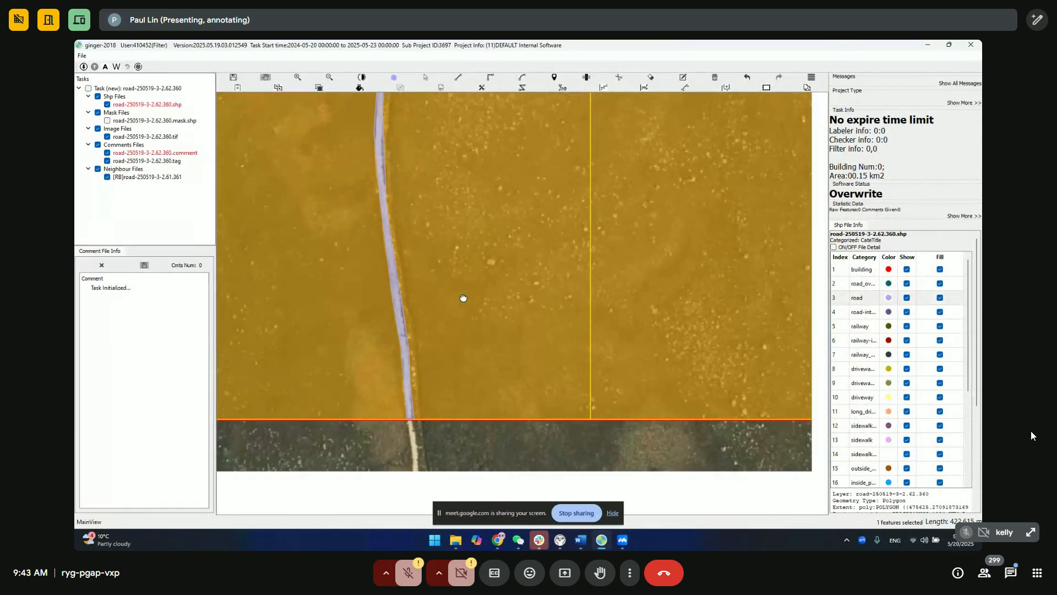
Compare the bareland on both sides of the road with the imagery, switching the annotations off and on across the tile.
scroll(485, 329, down, 5)
drag(567, 278, 545, 343)
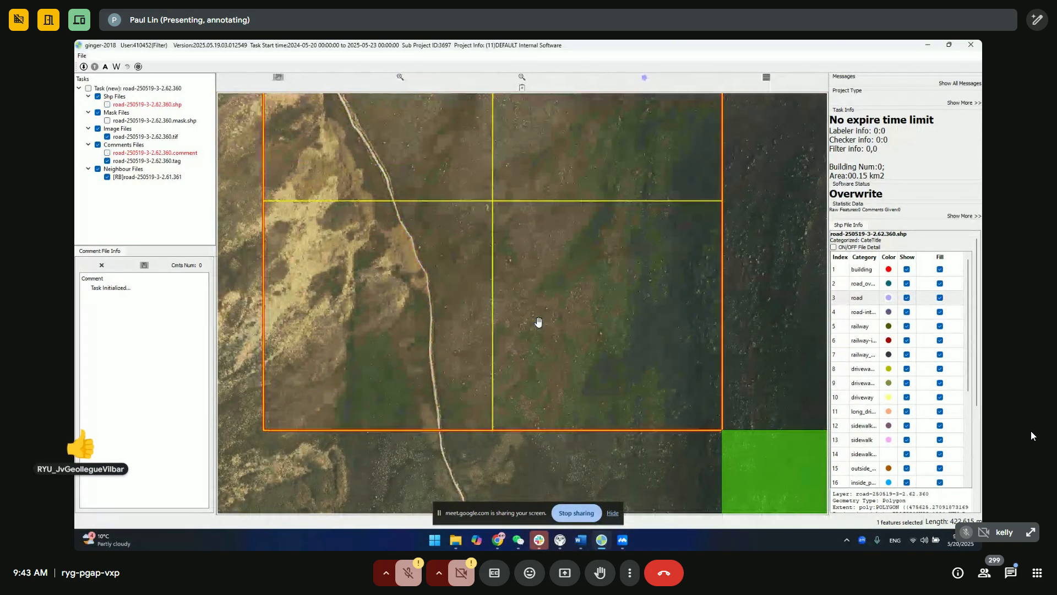
scroll(545, 298, down, 3)
scroll(499, 300, up, 3)
scroll(499, 300, up, 3)
drag(565, 259, 684, 108)
scroll(493, 297, up, 3)
drag(507, 248, 502, 320)
scroll(520, 238, down, 2)
key(space)
scroll(479, 242, down, 2)
drag(479, 254, 476, 288)
key(space)
drag(475, 180, 473, 294)
key(space)
key(space)
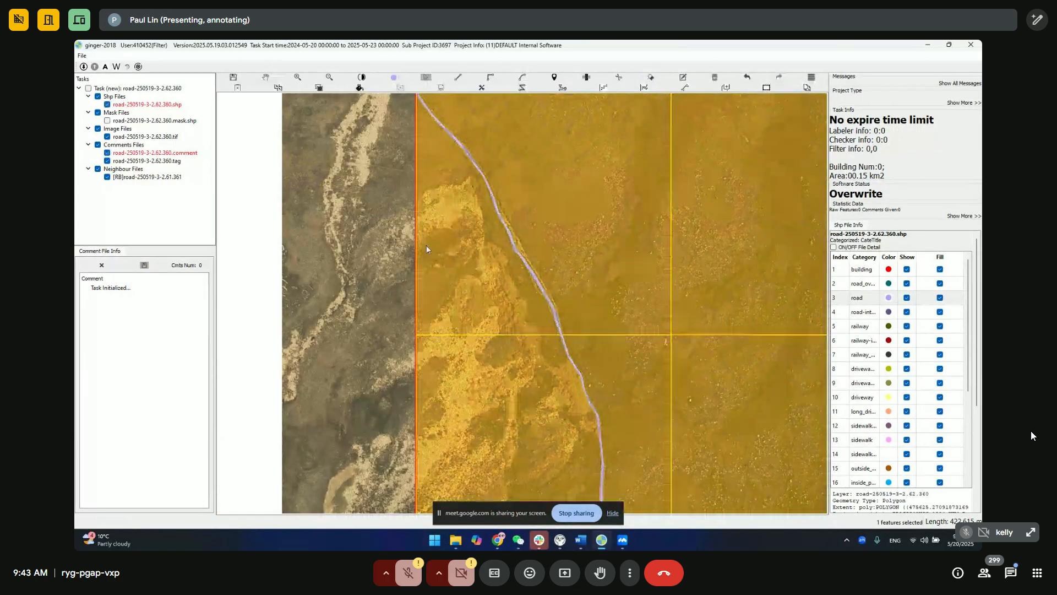
drag(410, 329, 405, 331)
key(space)
Try to outline the pale bare-ground patch west of the road with the road category active.
drag(455, 290, 425, 120)
key(space)
mouse_move(546, 283)
mouse_down()
mouse_move(512, 228)
mouse_move(509, 161)
mouse_move(507, 177)
mouse_move(457, 131)
mouse_move(478, 232)
mouse_up()
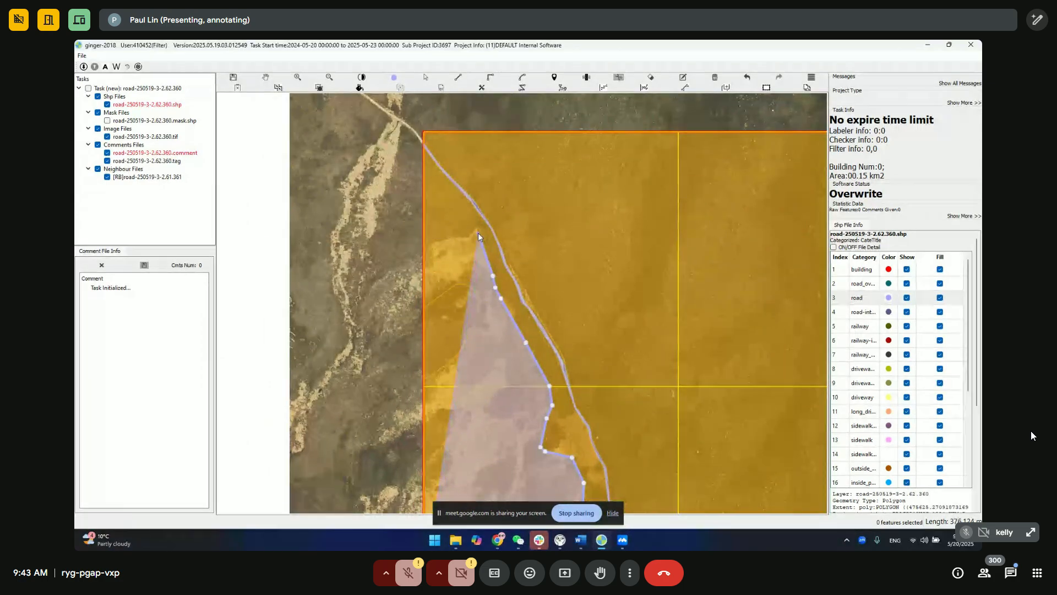
click(346, 257)
right_click(451, 315)
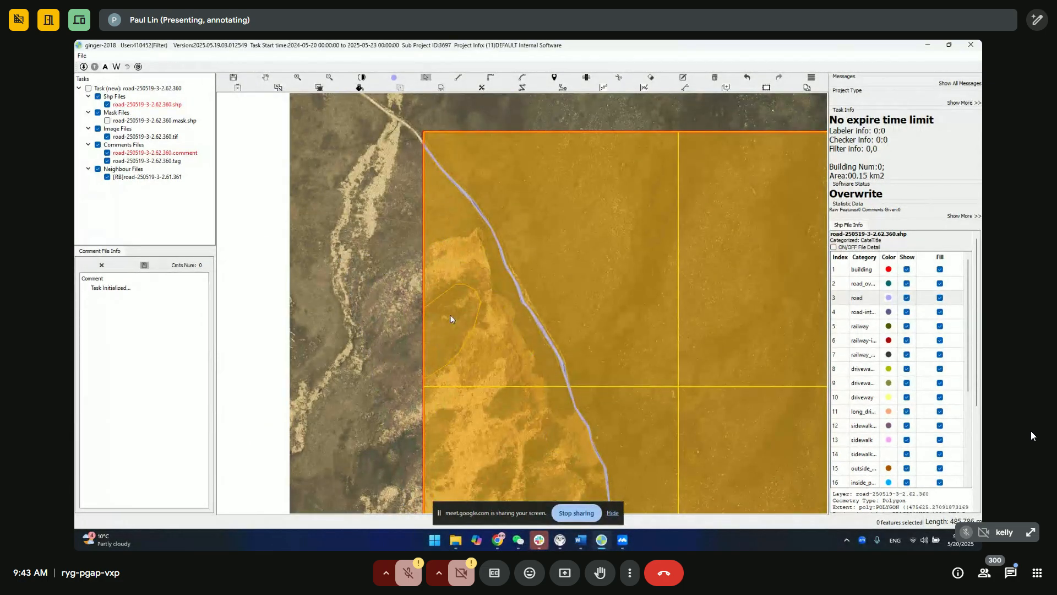
Outline the bare-ground patch west of the road with the bareland category, from the tile's western border round to its southwest part.
click(451, 241)
key(c)
click(399, 251)
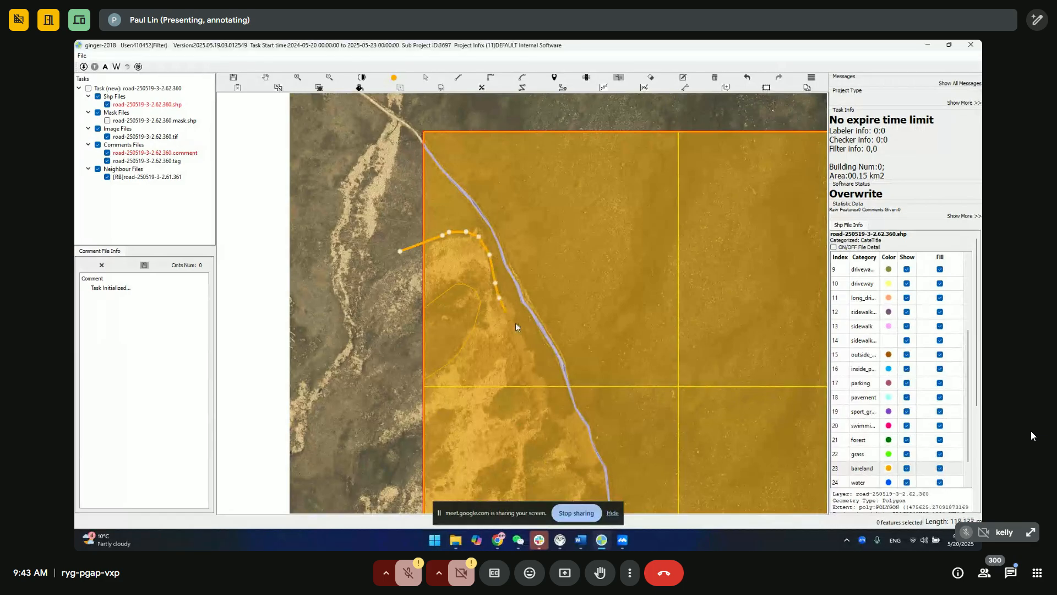
click(539, 385)
click(553, 409)
drag(553, 409, 483, 225)
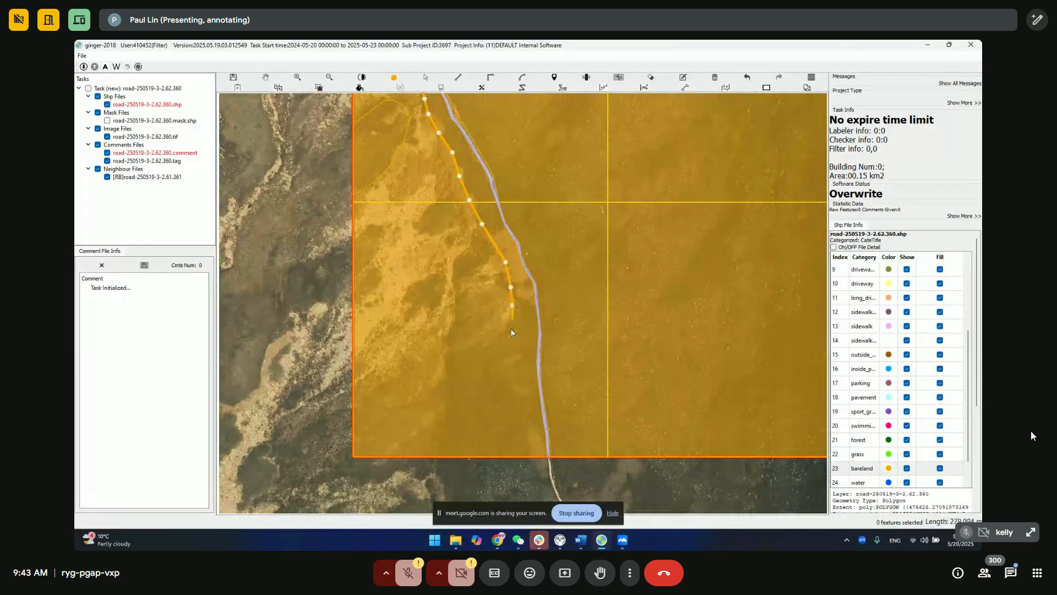
right_click(299, 407)
Reclassify the bareland polygons around the road and the outlined bare patch as grass.
scroll(492, 411, down, 2)
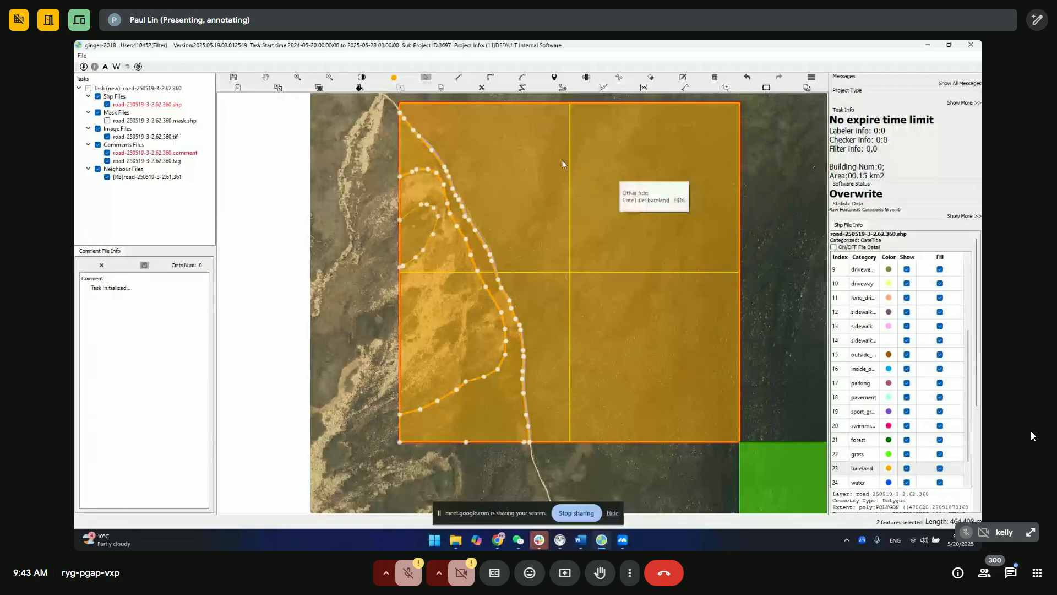
ctrl+click(588, 147)
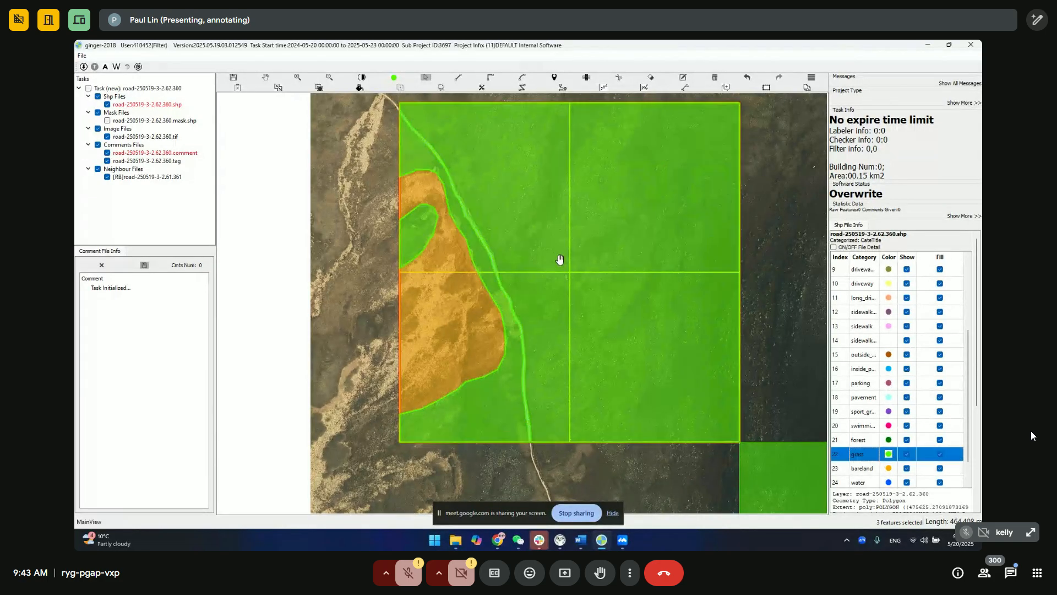
drag(563, 260, 560, 295)
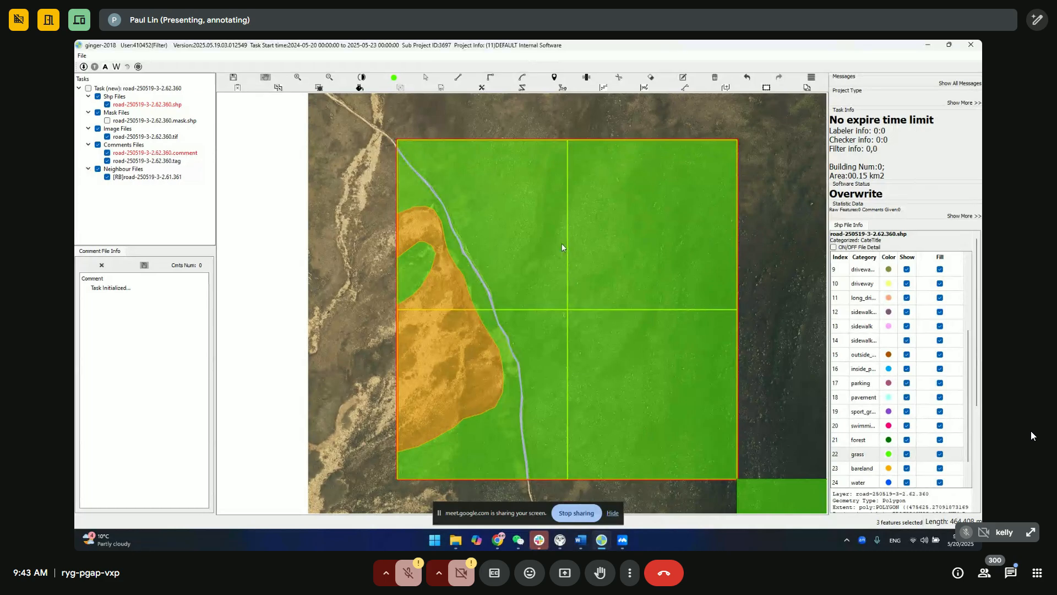
drag(716, 288, 659, 244)
click(963, 455)
drag(620, 287, 632, 317)
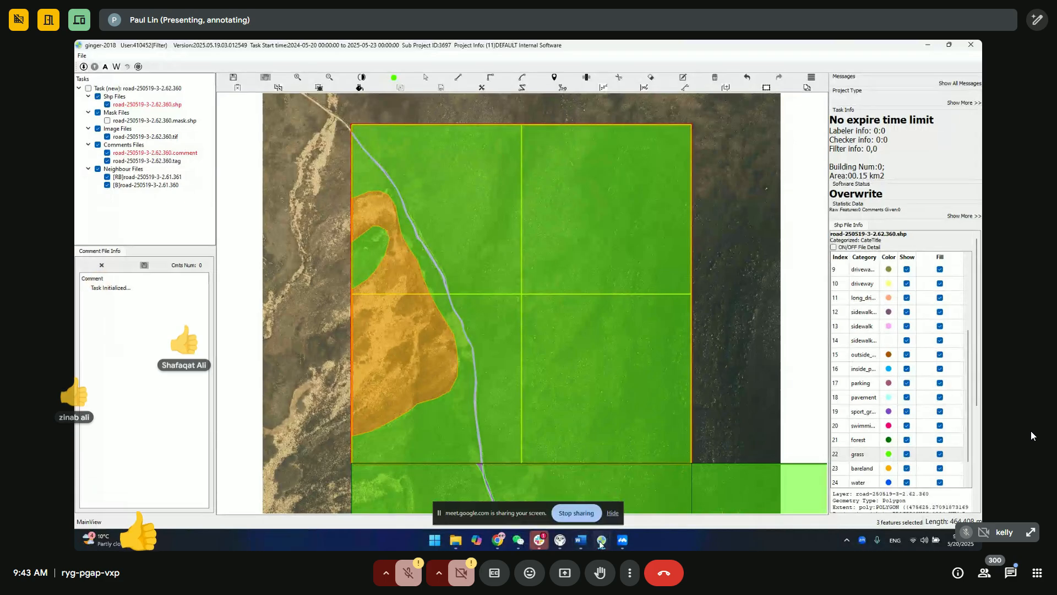
Switch to task road-250519-3-2.61.381, acknowledge its sync error and check the tile against its neighbours.
mouse_move(601, 540)
click(704, 493)
click(612, 297)
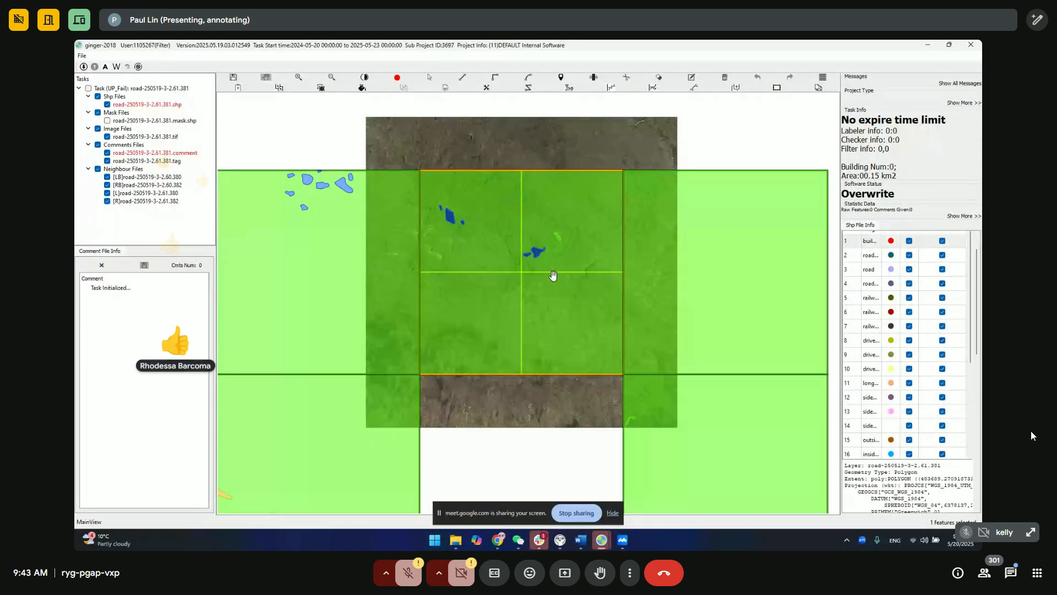
drag(543, 310, 534, 199)
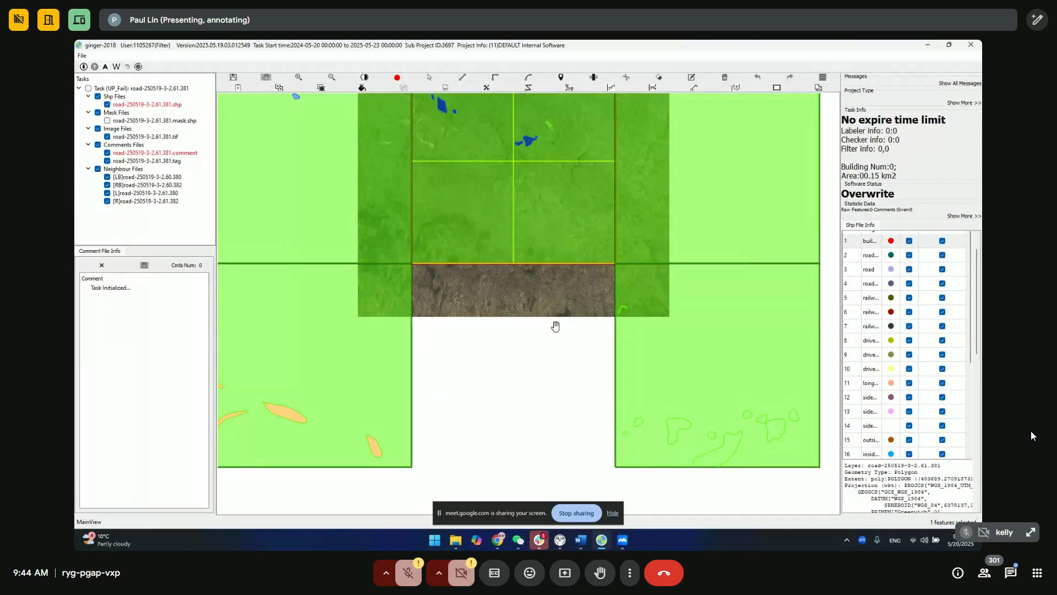
Switch to task road-250519-3-2.62.361, acknowledge its sync error and check the tile's border with the neighbouring grass.
click(574, 490)
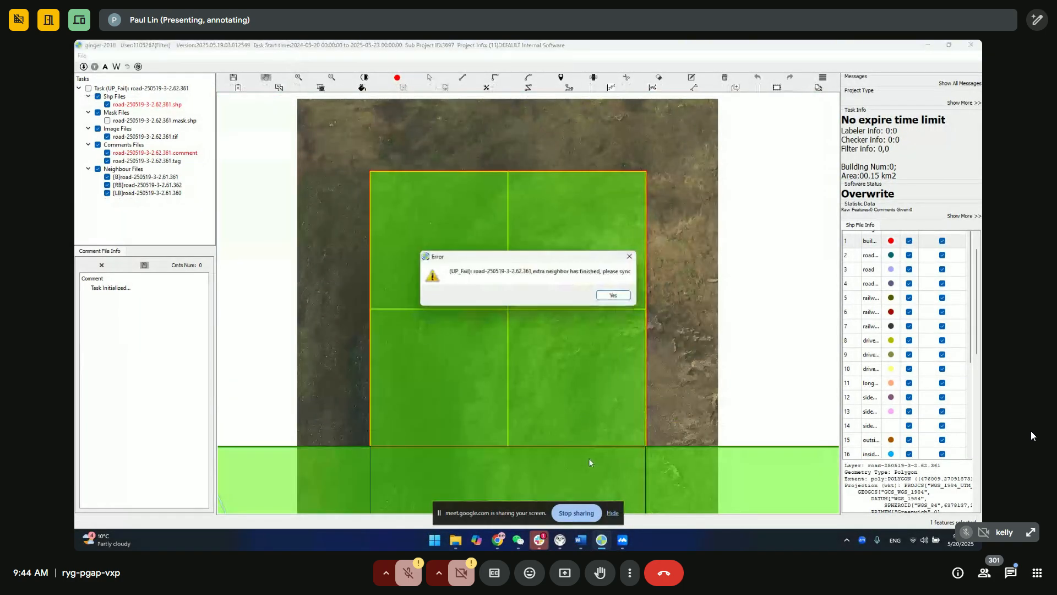
click(627, 295)
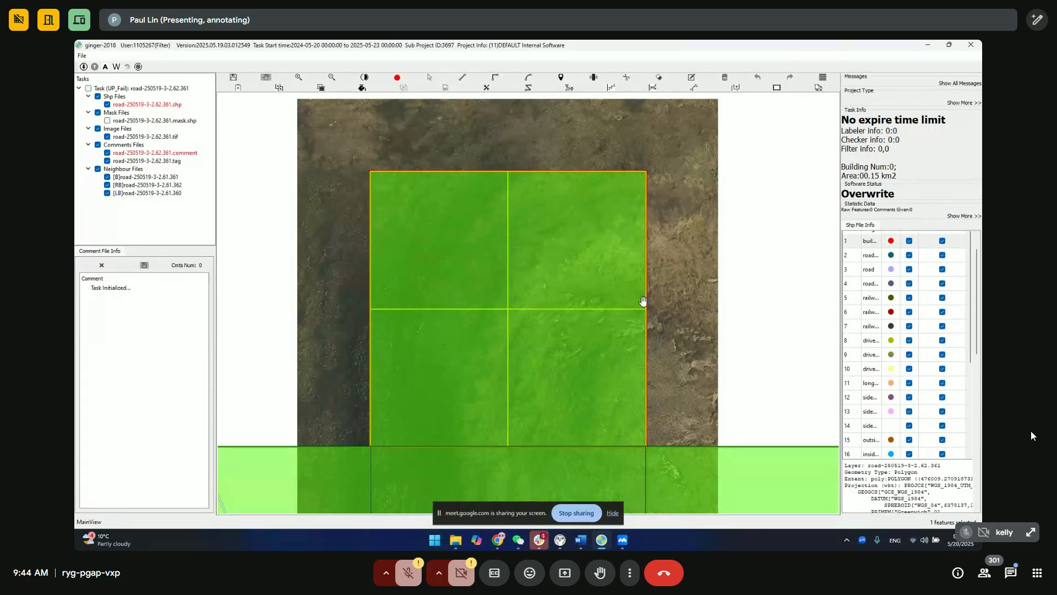
drag(647, 318, 645, 265)
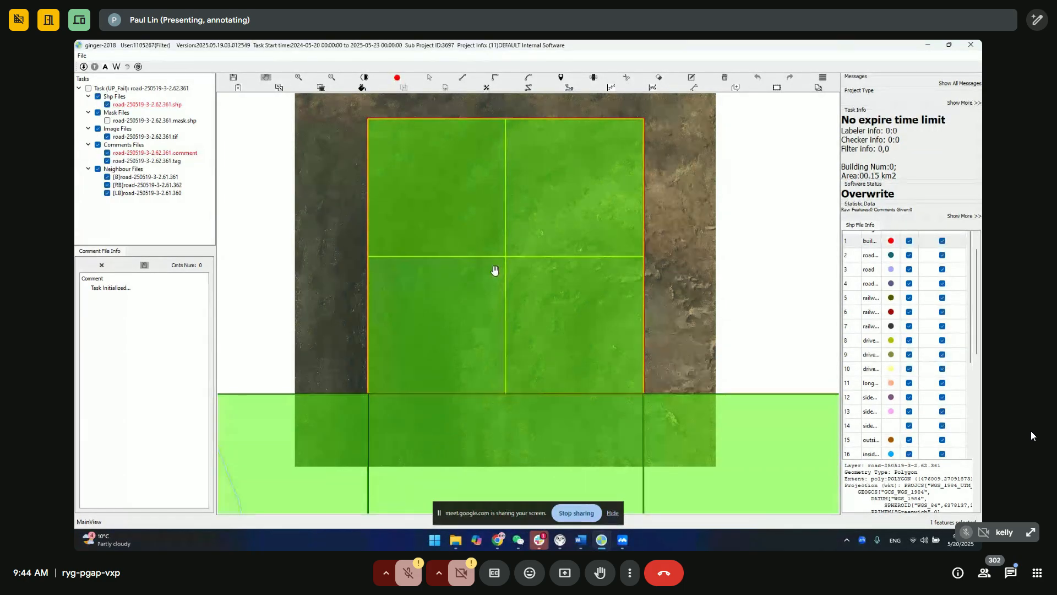
Switch to task road-250519-3-2.80.400 and compare its bareland and grass annotations with the underlying imagery, toggling the annotations off and on.
scroll(495, 270, down, 1)
scroll(553, 224, up, 3)
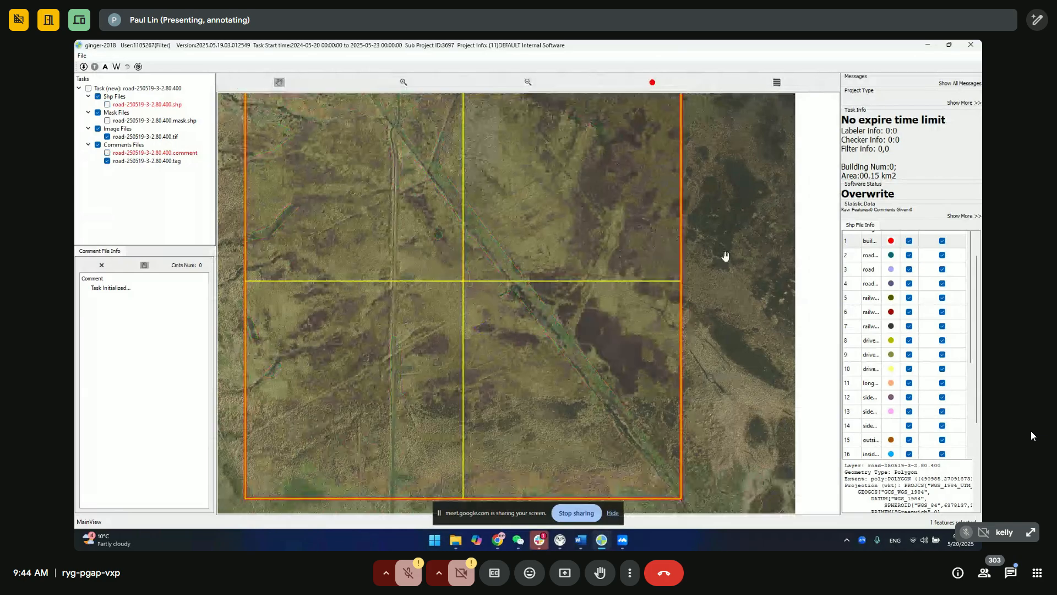
key(space)
drag(752, 276, 601, 271)
drag(513, 290, 659, 317)
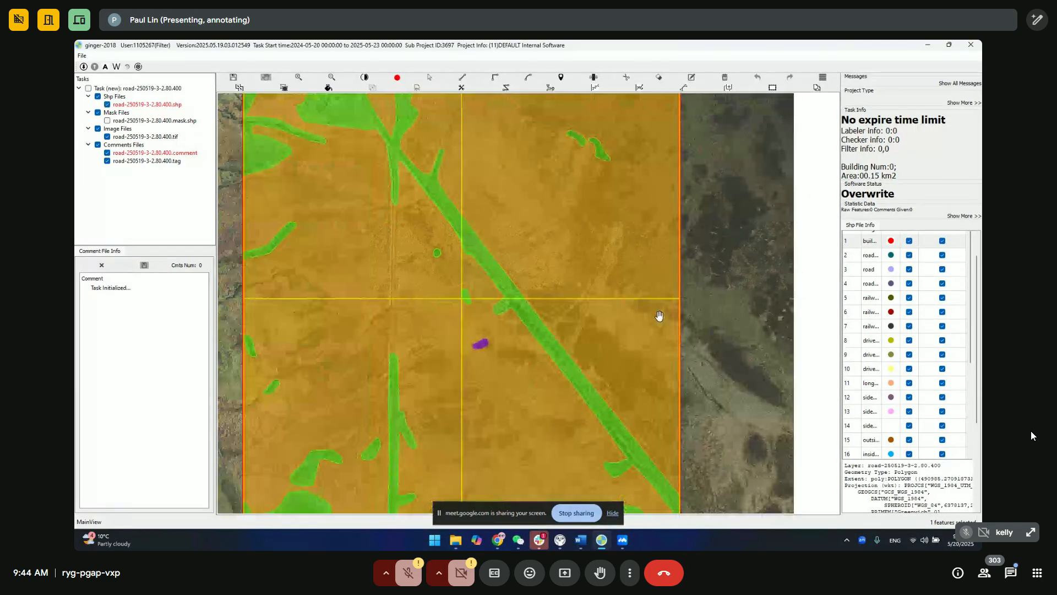
drag(466, 384, 560, 259)
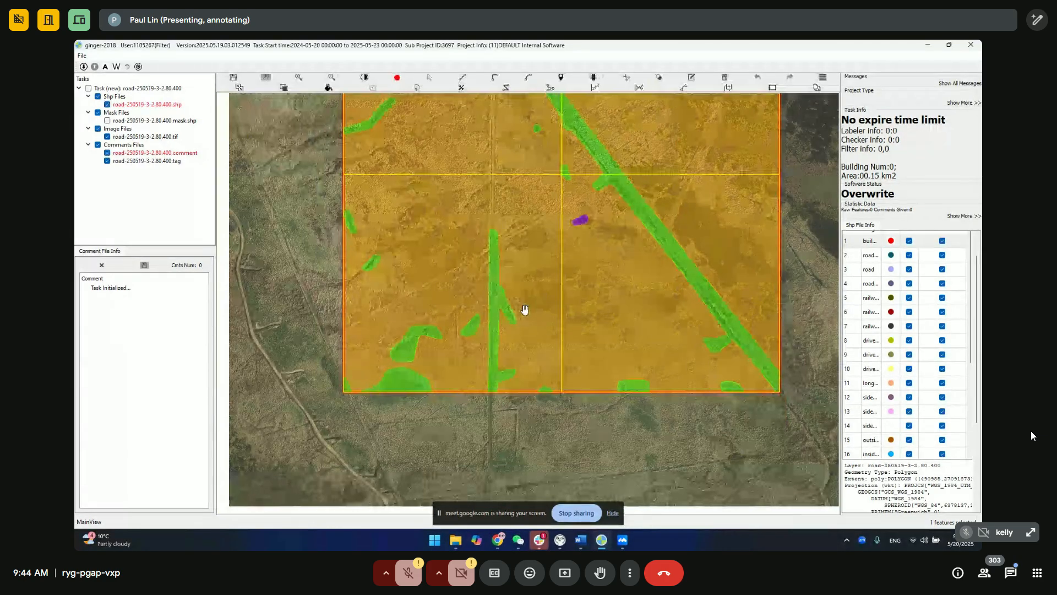
drag(524, 309, 545, 373)
drag(549, 300, 562, 329)
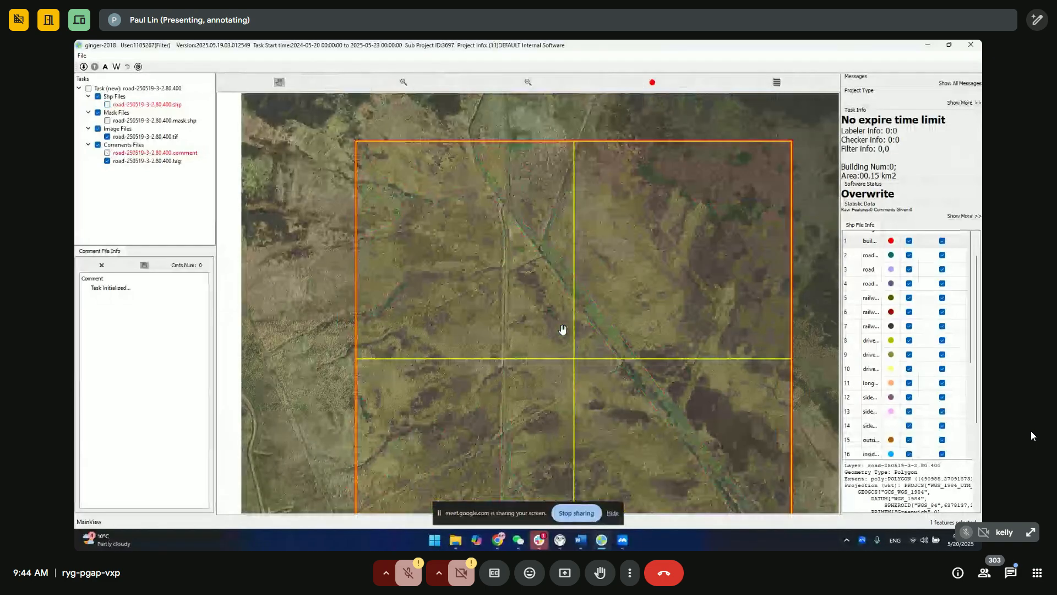
key(space)
key(space)
key(space)
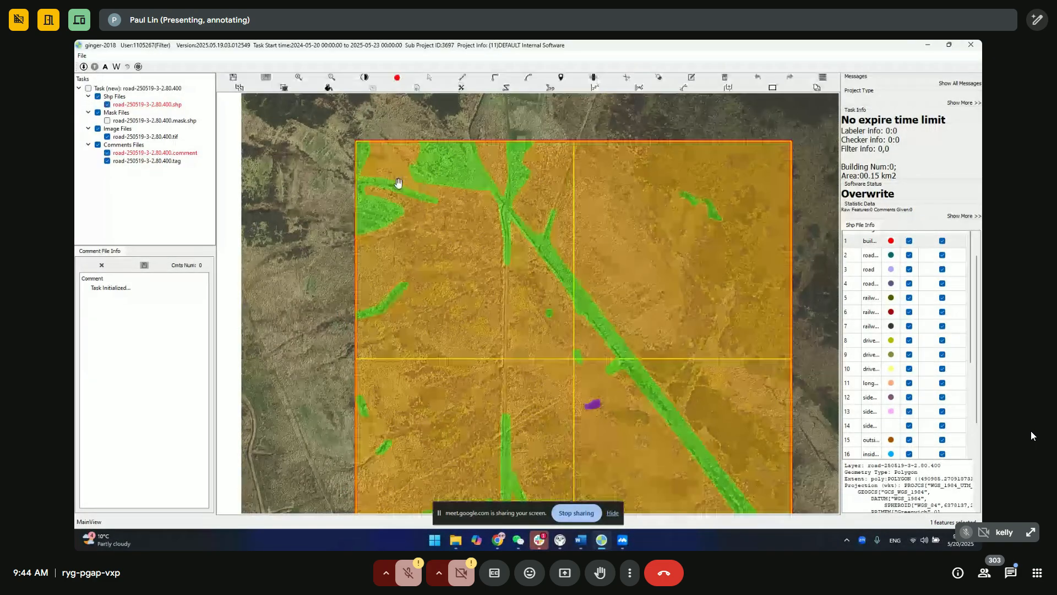
drag(432, 260, 424, 228)
scroll(423, 228, down, 2)
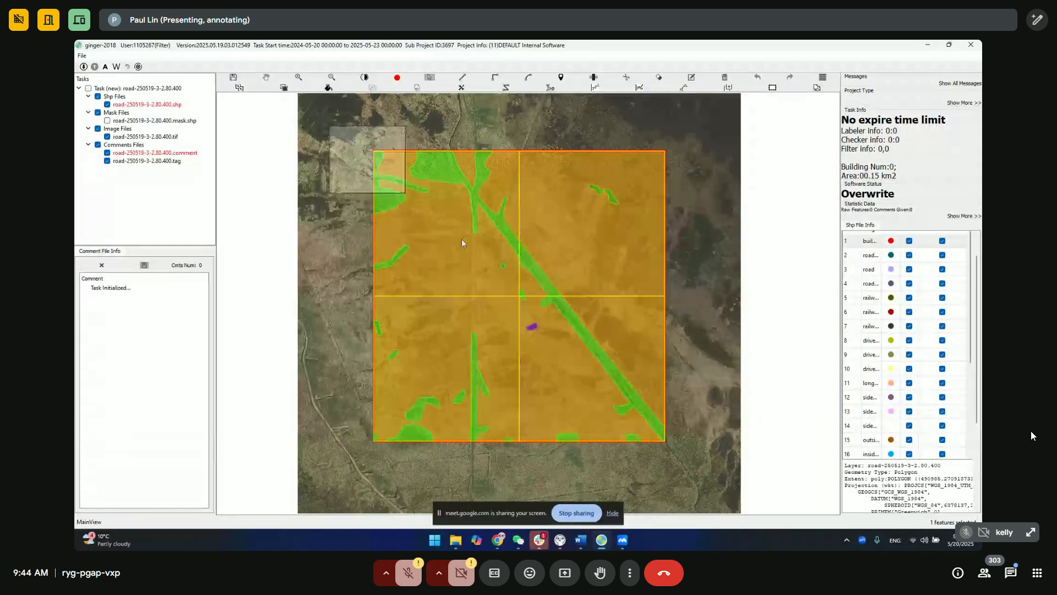
Reclassify all the polygons in the tile as grass and compare the result with the imagery.
scroll(875, 386, down, 3)
click(869, 410)
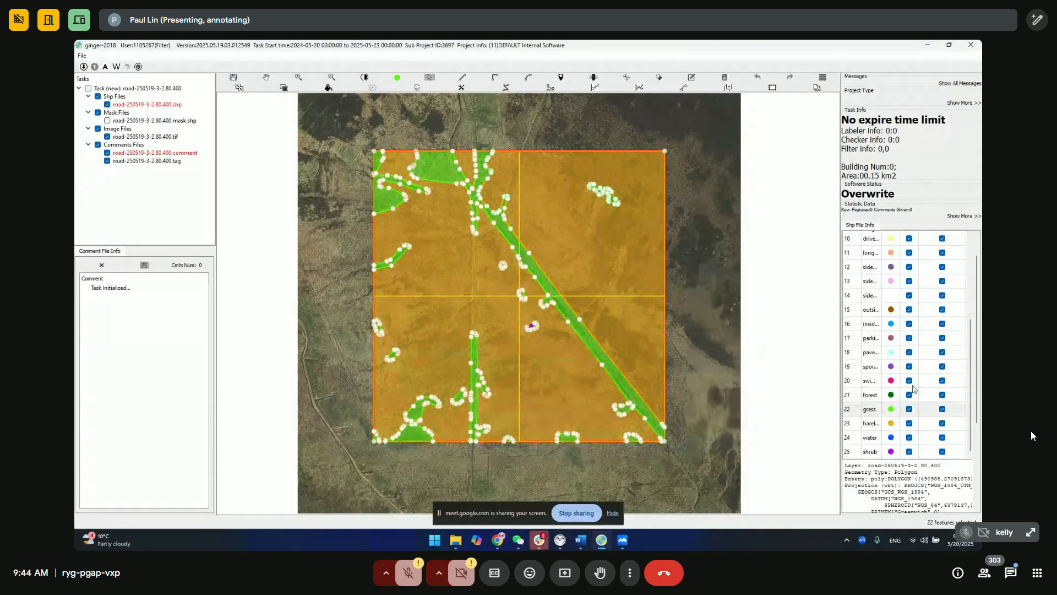
click(871, 423)
drag(566, 300, 569, 312)
key(space)
key(space)
drag(551, 248, 560, 227)
key(space)
key(space)
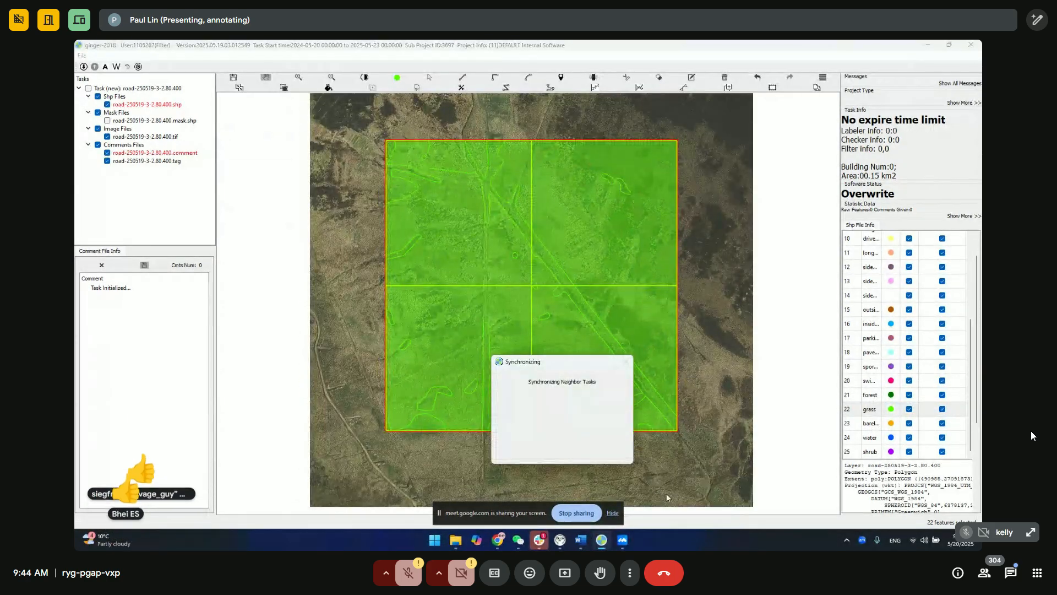
Switch to task road-250519-3-2.62.360 and locate the road boundary mismatch at the tile's southern border.
mouse_move(604, 541)
click(501, 500)
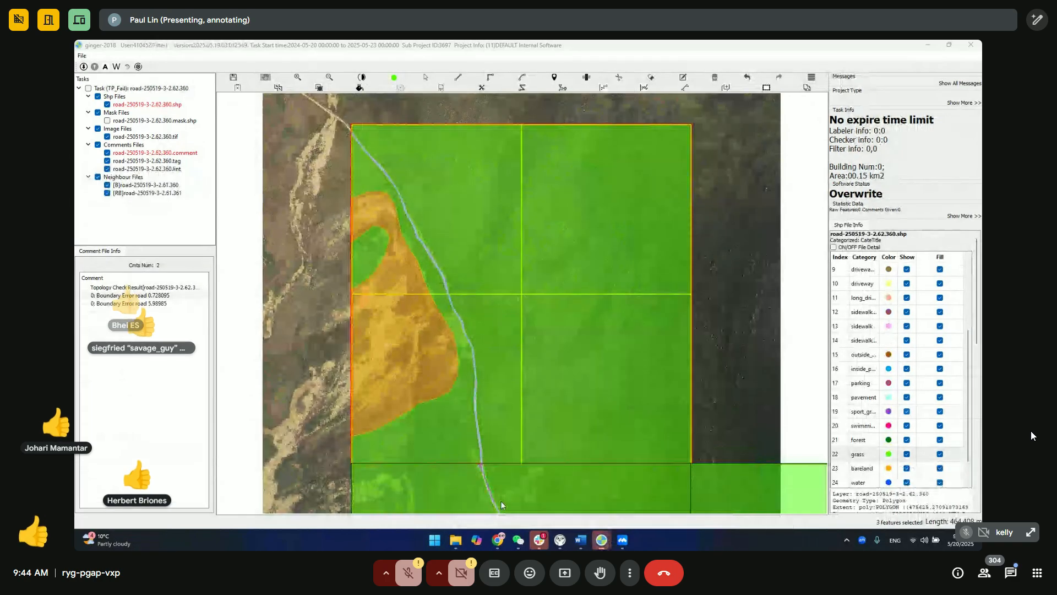
click(591, 296)
drag(659, 469, 522, 226)
scroll(543, 300, down, 1)
scroll(543, 300, down, 1)
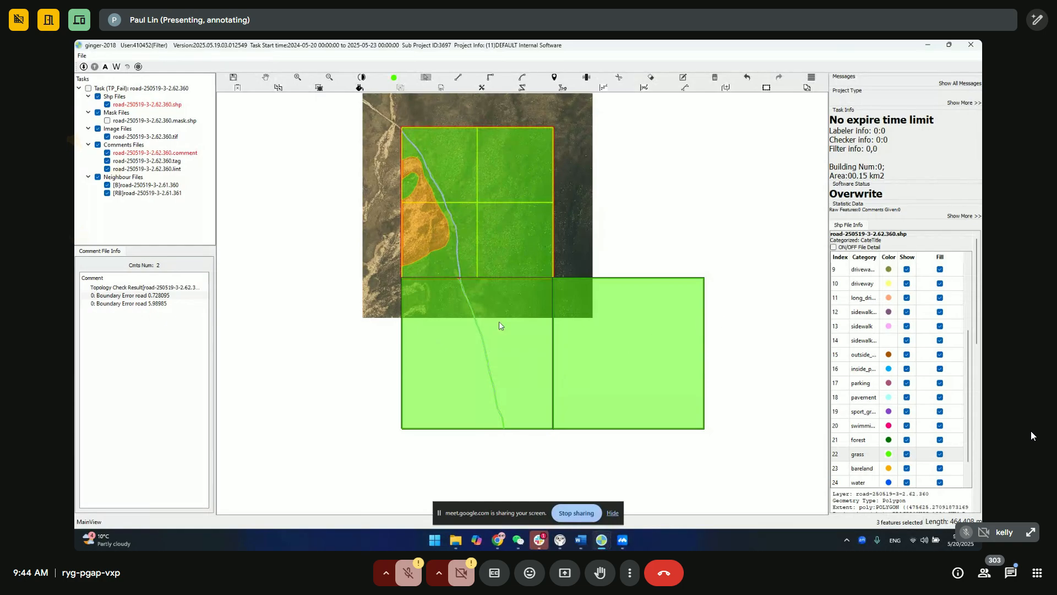
scroll(451, 303, up, 5)
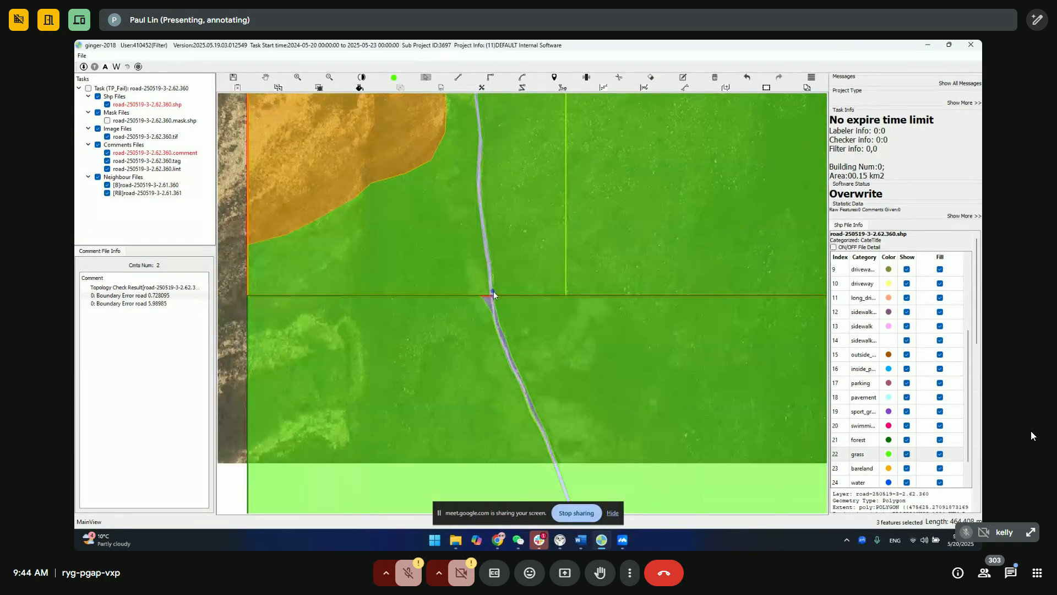
scroll(488, 315, up, 1)
Cut out the triangular grass piece west of the road at the tile's southern border and classify it as road.
key(c)
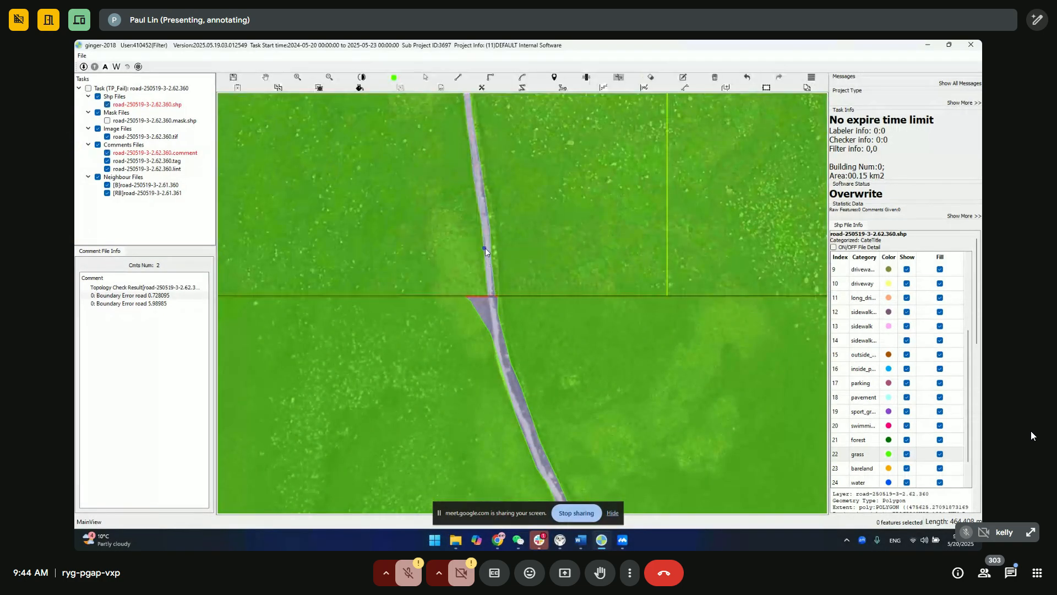
click(488, 289)
scroll(489, 288, up, 2)
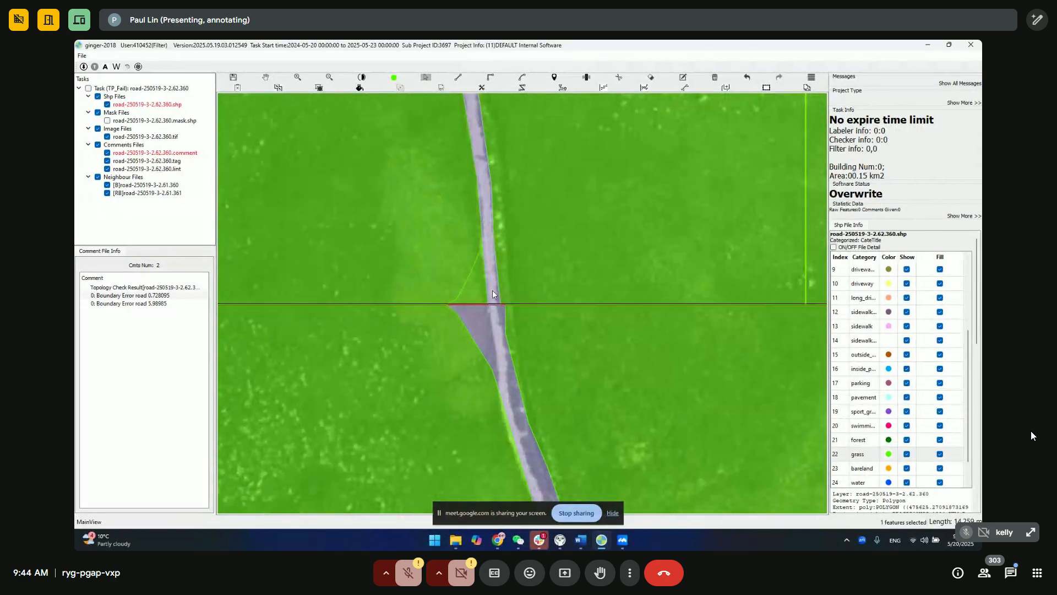
key(r)
Cut a thin sliver along the road's east edge down to the southern border, aligning the road with the neighbouring tile's road.
key(c)
click(495, 239)
click(501, 264)
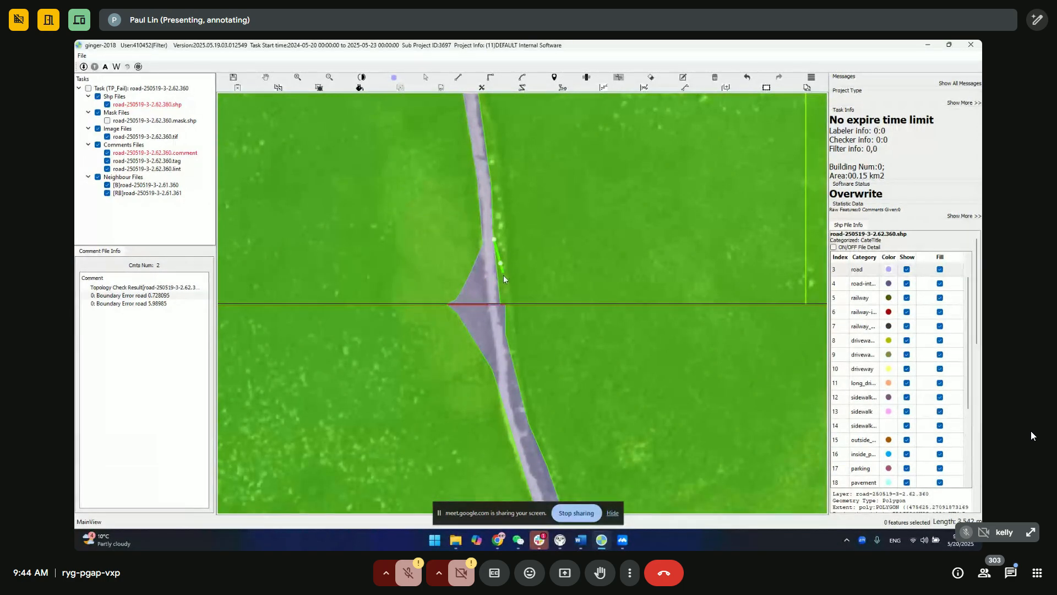
click(507, 305)
drag(500, 294, 525, 336)
key(g)
Check the corrected road and the bareland patch against the imagery and the neighbouring tiles around task road-250519-3-2.62.360.
scroll(512, 304, down, 3)
scroll(525, 335, down, 2)
drag(523, 299, 546, 382)
key(space)
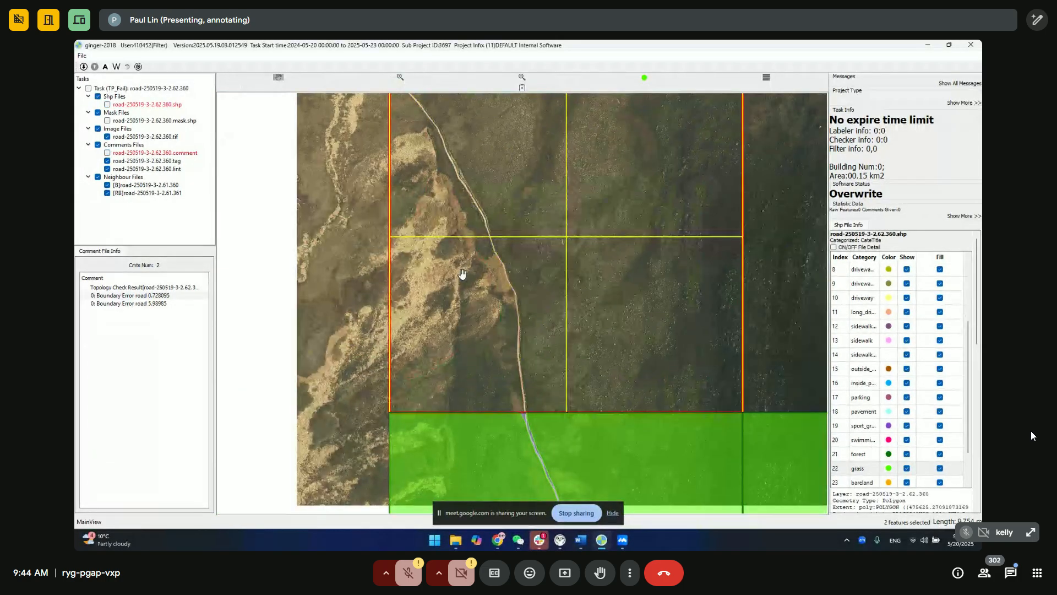
key(space)
drag(461, 273, 469, 293)
scroll(600, 301, down, 2)
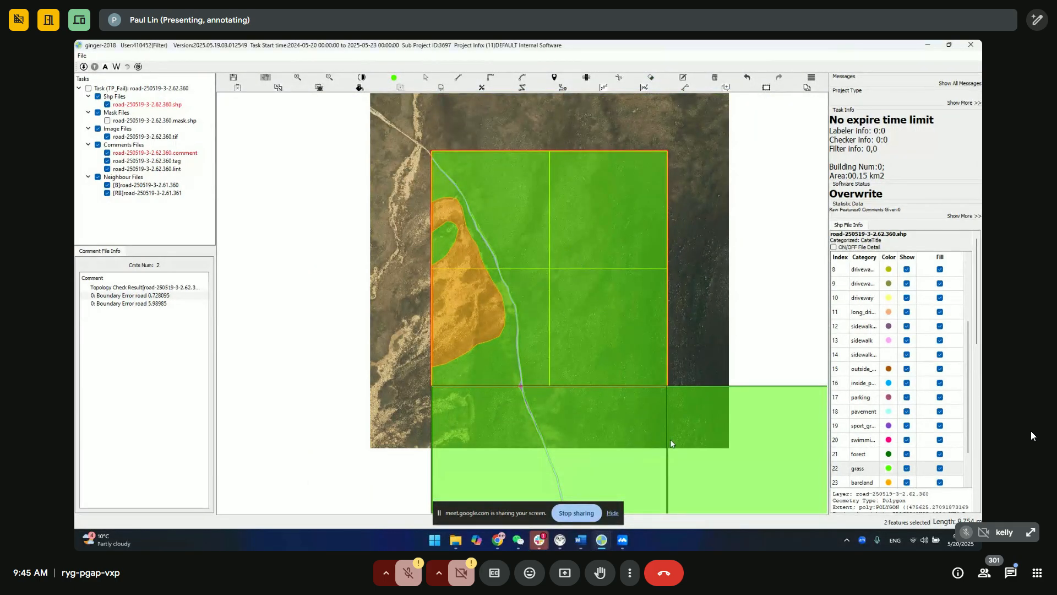
drag(806, 491, 671, 339)
drag(551, 290, 602, 400)
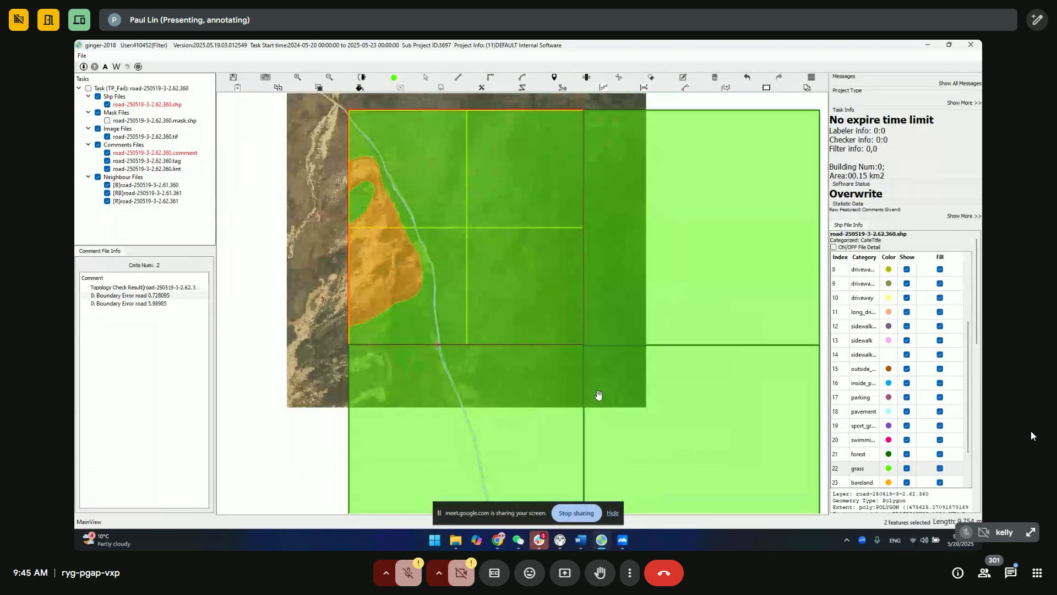
drag(552, 274, 553, 291)
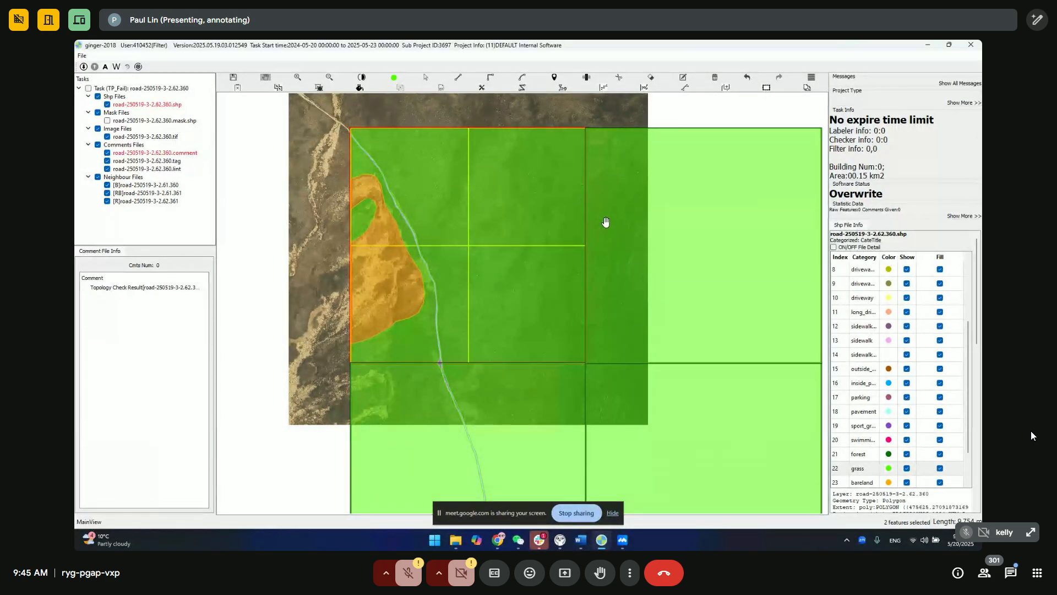
drag(531, 251, 607, 203)
Examine task road-250519-3-2.81.400, comparing its land-cover annotations with the underlying imagery.
key(space)
key(space)
key(space)
key(space)
scroll(498, 235, down, 2)
drag(688, 279, 657, 273)
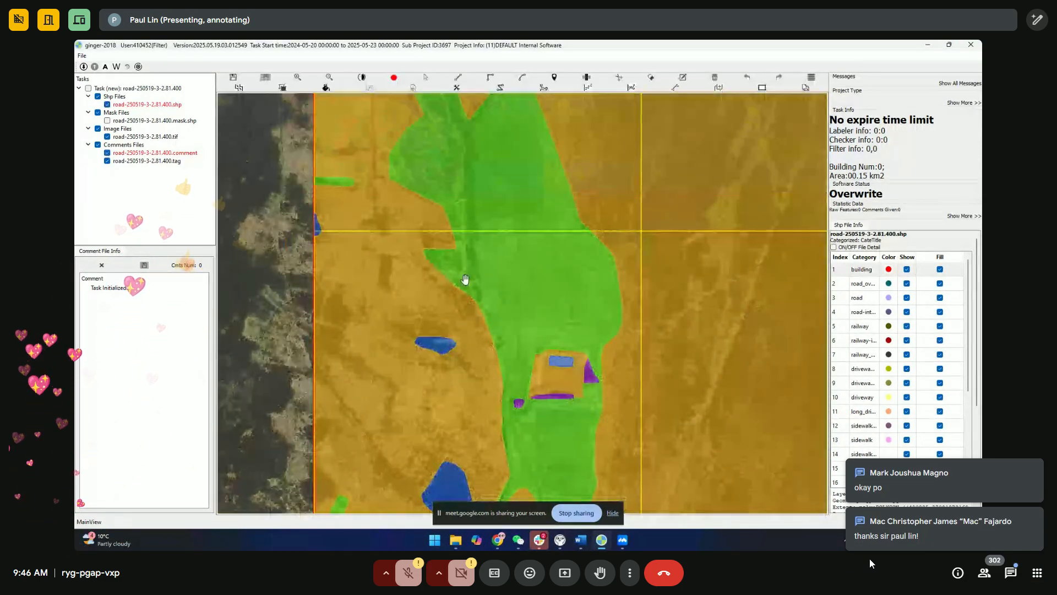
key(super)
click(658, 584)
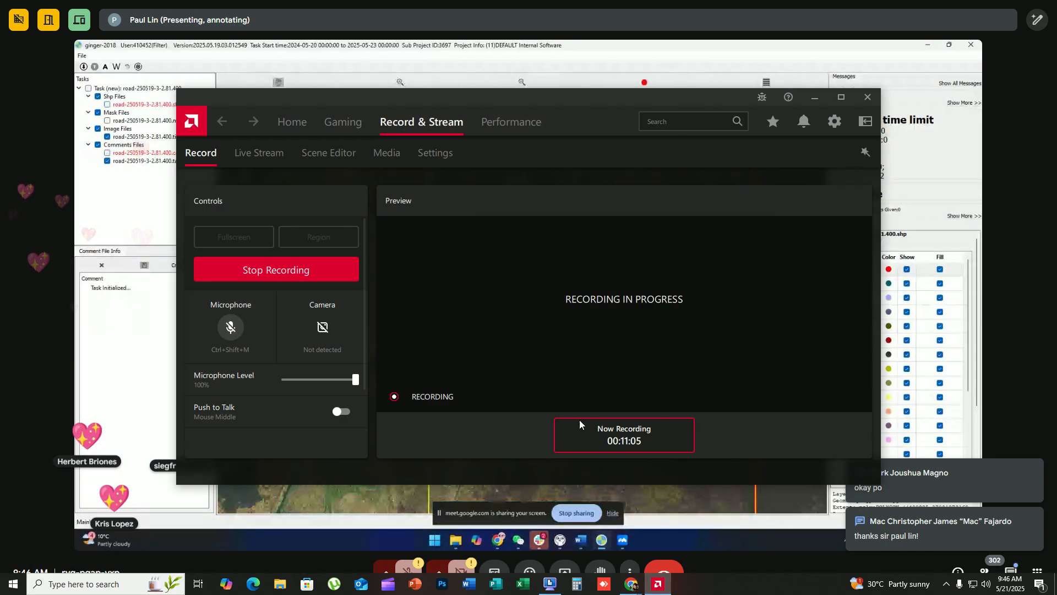